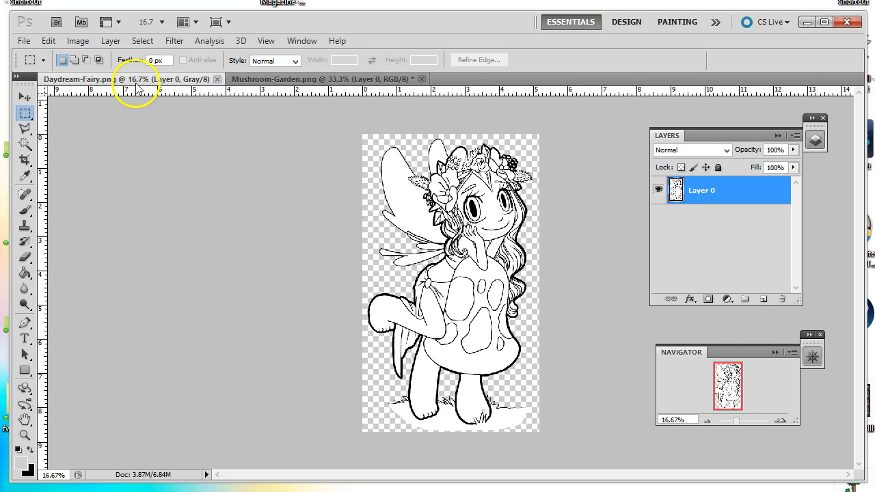
# Bring Mushroom-Garden.png to the front and select the Move tool.
pyautogui.click(294, 80)
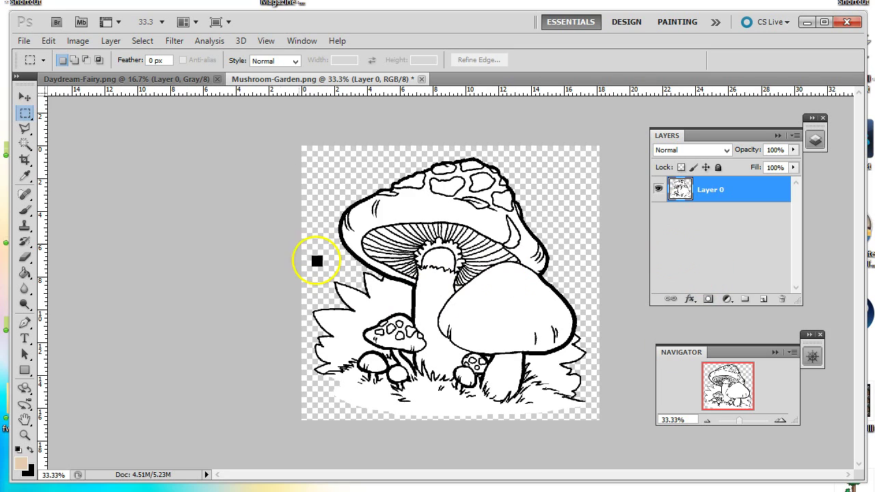
pyautogui.click(303, 43)
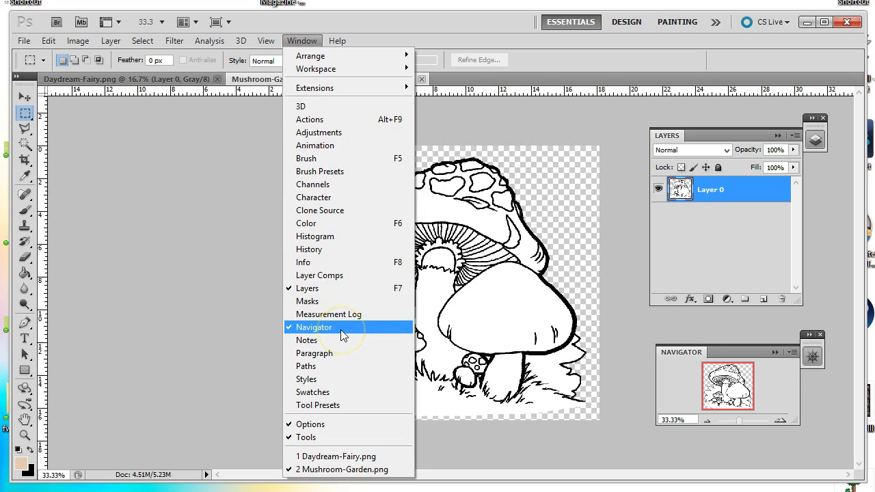
pyautogui.click(184, 277)
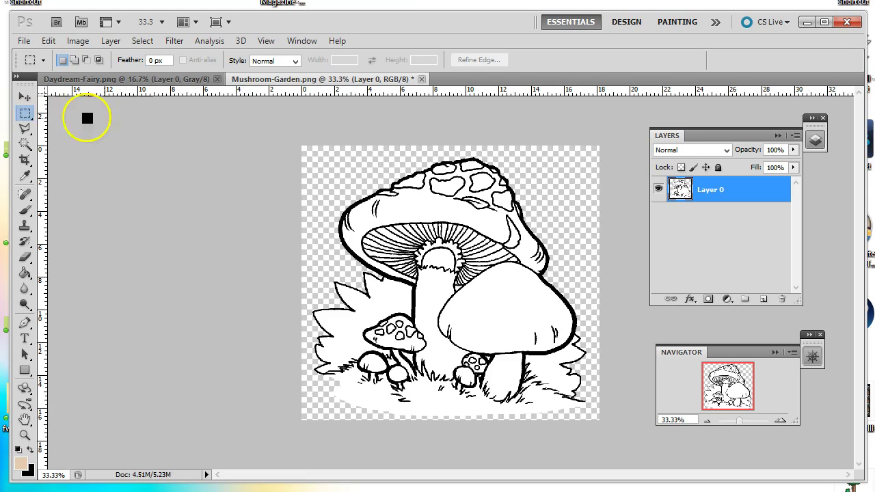
pyautogui.click(25, 97)
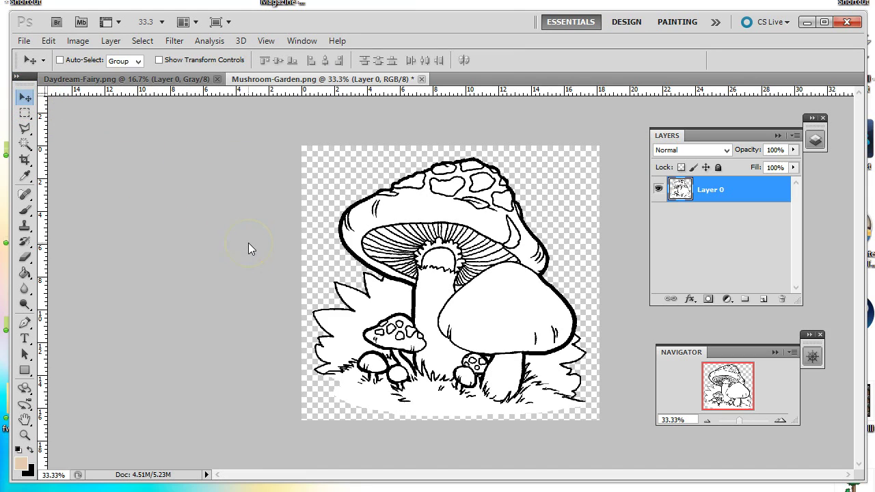
pyautogui.click(29, 43)
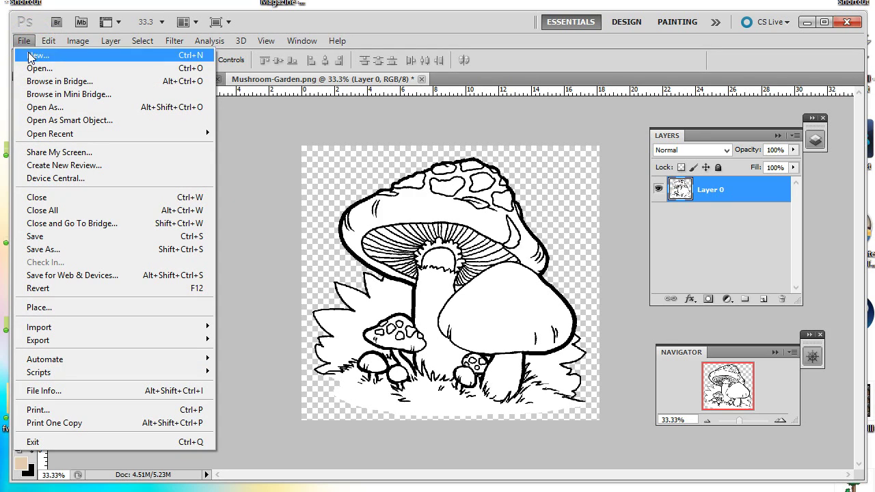
# Create a new 3000 × 3000 pixel document with a white background.
pyautogui.click(36, 55)
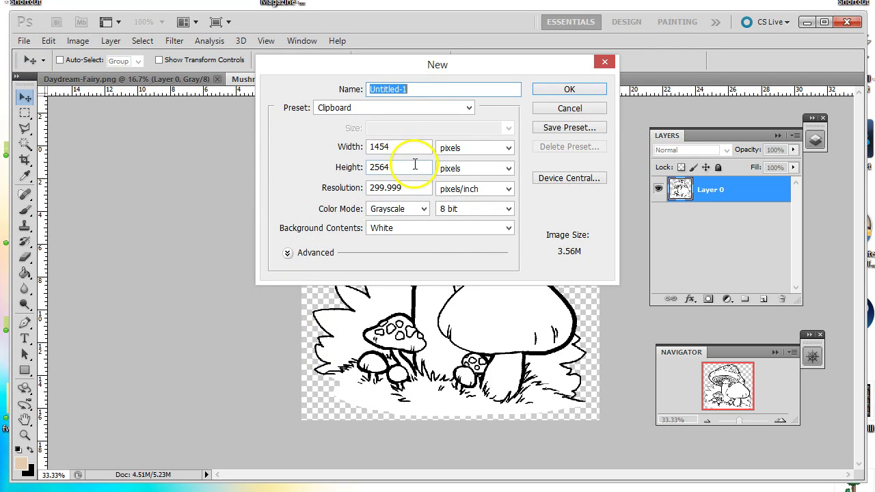
pyautogui.moveTo(389, 147); pyautogui.dragTo(369, 137)
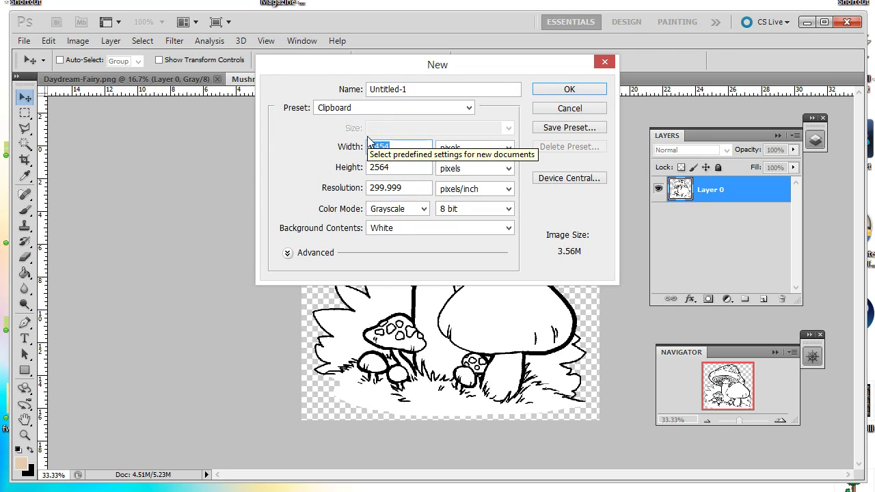
pyautogui.write('3000')
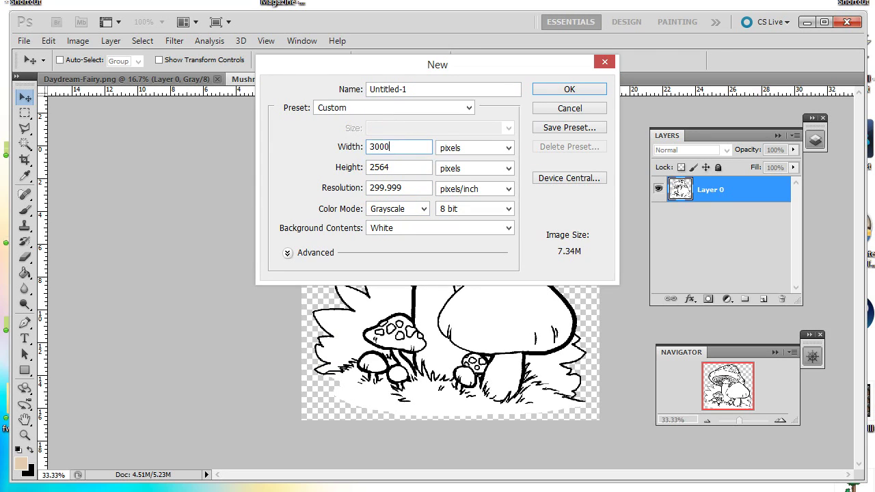
pyautogui.moveTo(417, 169); pyautogui.dragTo(382, 167)
pyautogui.write('3000')
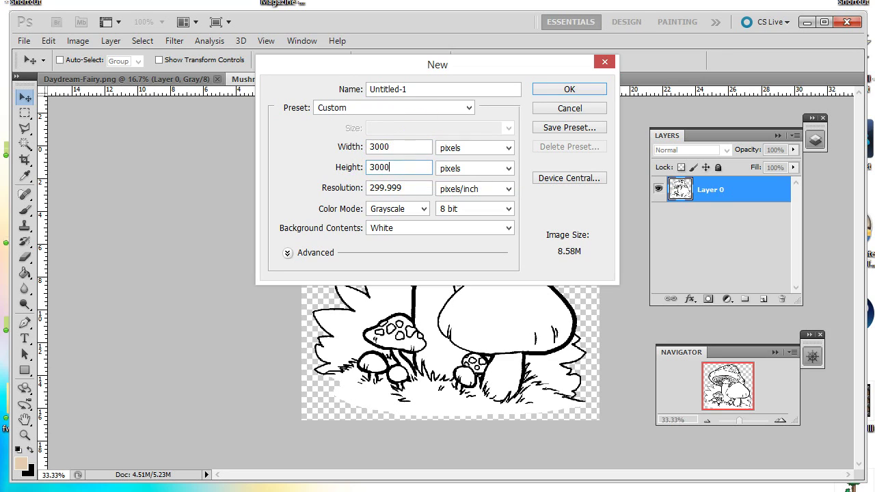
pyautogui.click(557, 89)
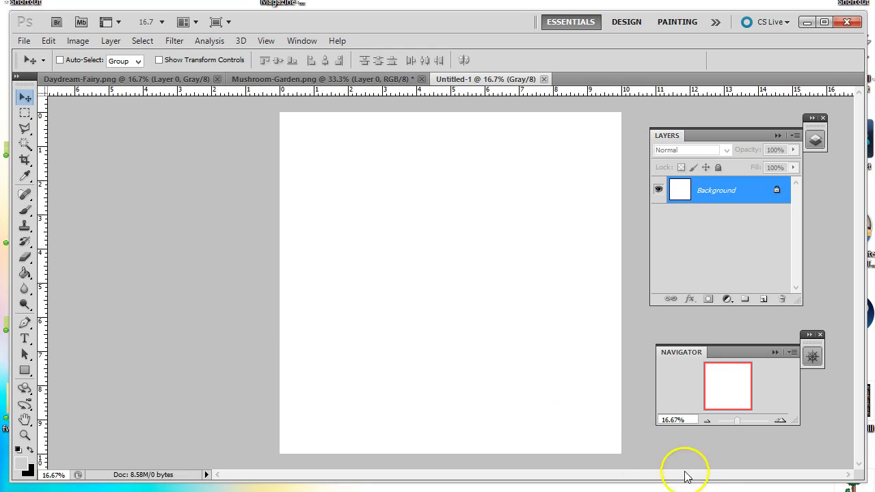
pyautogui.click(782, 422)
pyautogui.click(782, 422)
pyautogui.click(781, 423)
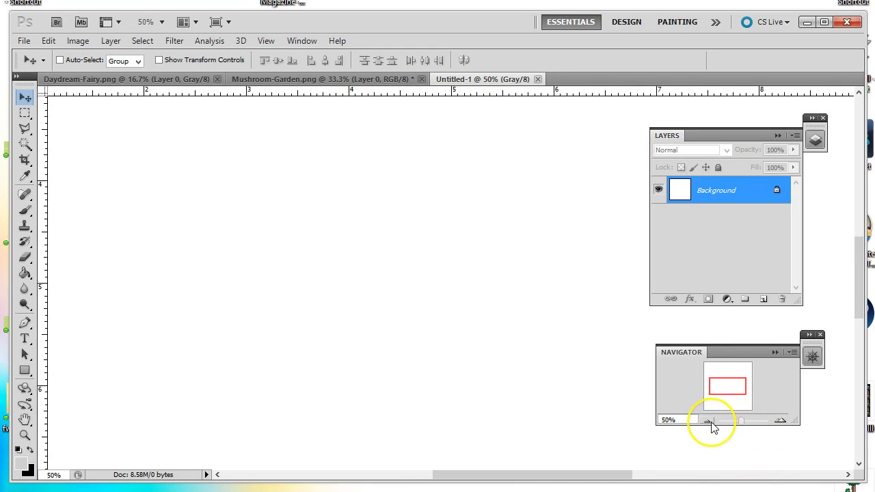
pyautogui.click(711, 423)
pyautogui.click(711, 422)
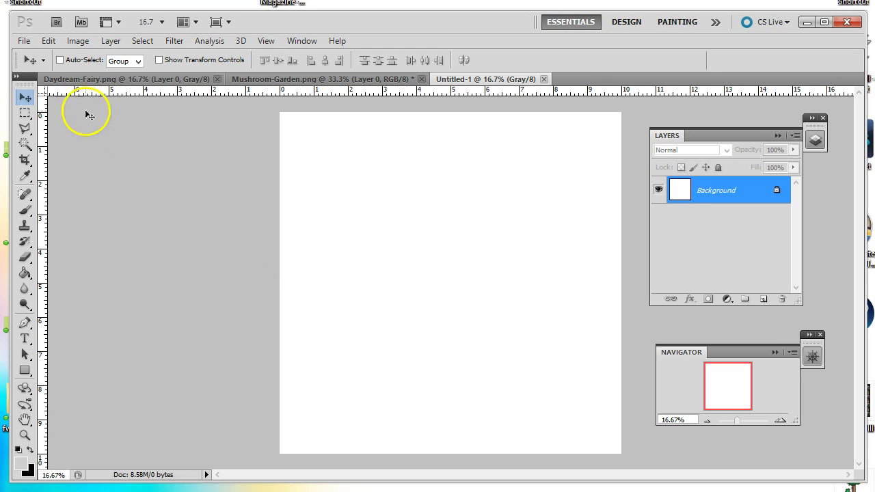
# Copy all of Daydream-Fairy.png and paste it into Untitled-1 as Layer 1.
pyautogui.click(97, 83)
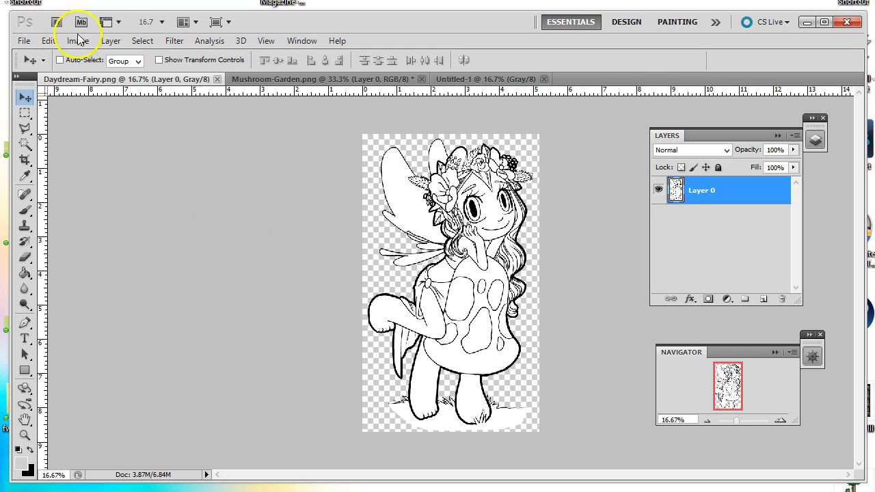
pyautogui.click(140, 41)
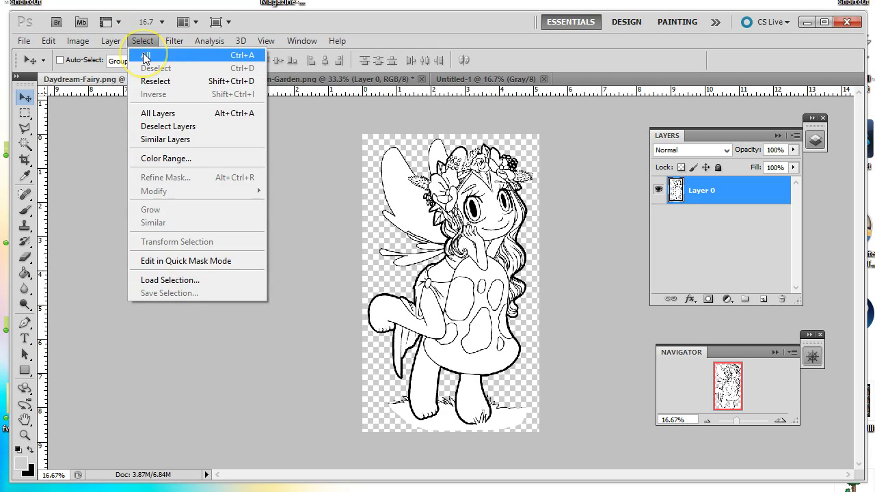
pyautogui.click(145, 58)
pyautogui.click(48, 41)
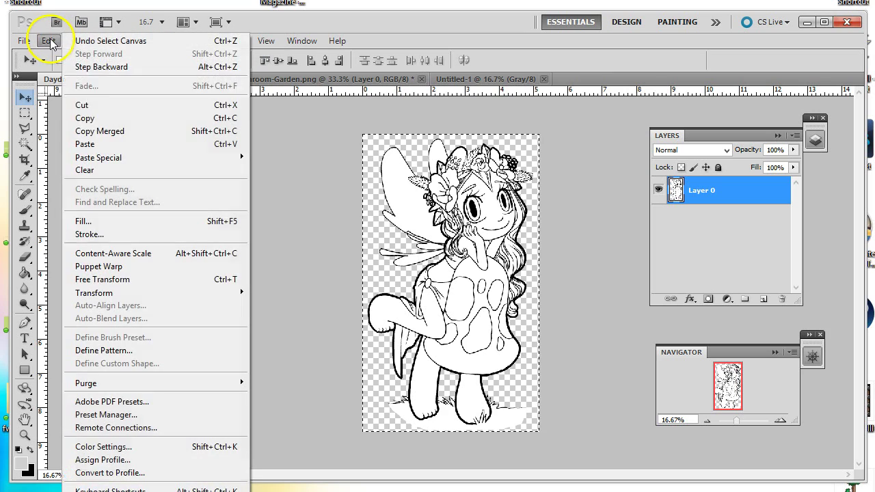
pyautogui.click(85, 117)
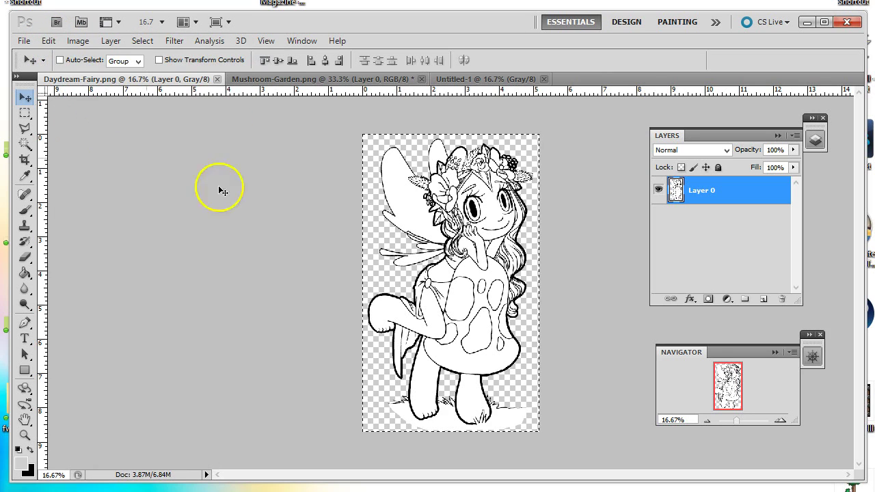
pyautogui.click(470, 80)
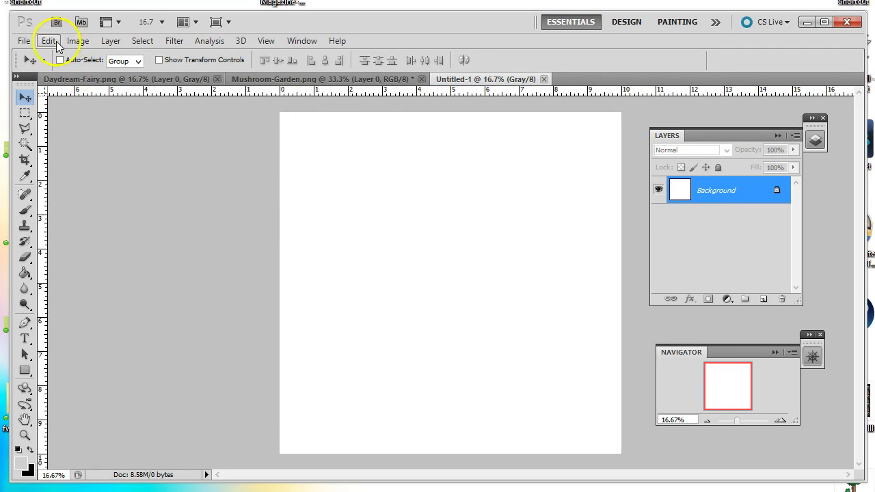
pyautogui.click(49, 41)
pyautogui.click(82, 140)
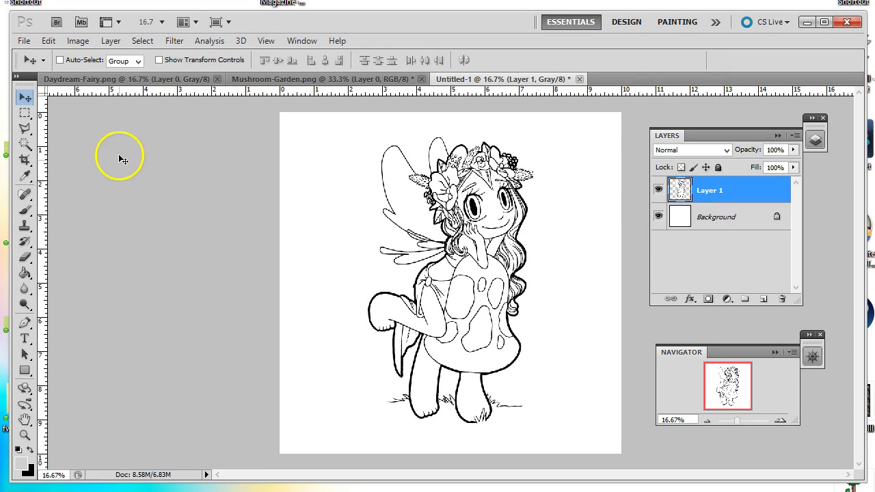
pyautogui.click(301, 80)
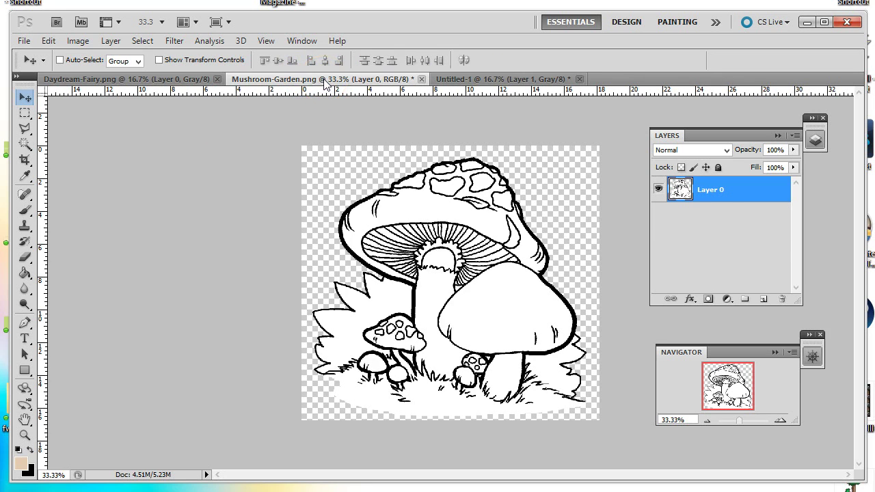
# Drag the Mushroom-Garden artwork into Untitled-1 as Layer 2, then re-dock its window.
pyautogui.moveTo(321, 81); pyautogui.dragTo(166, 114)
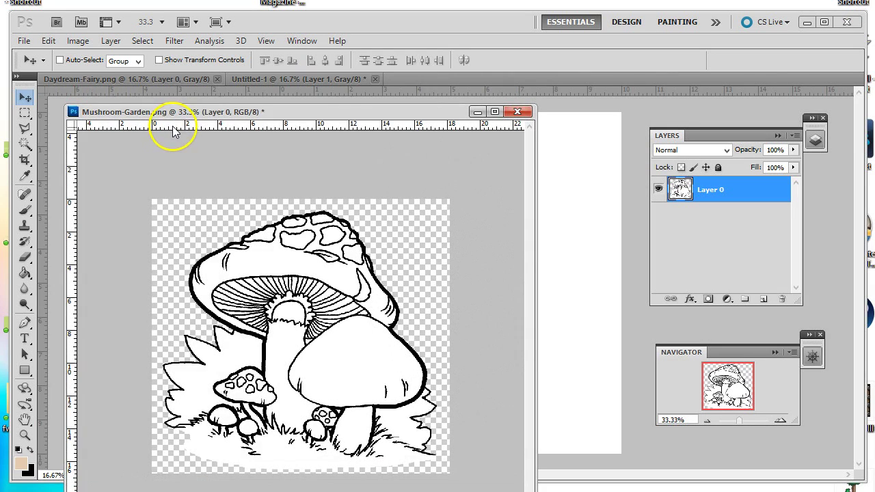
pyautogui.moveTo(402, 111); pyautogui.dragTo(260, 104)
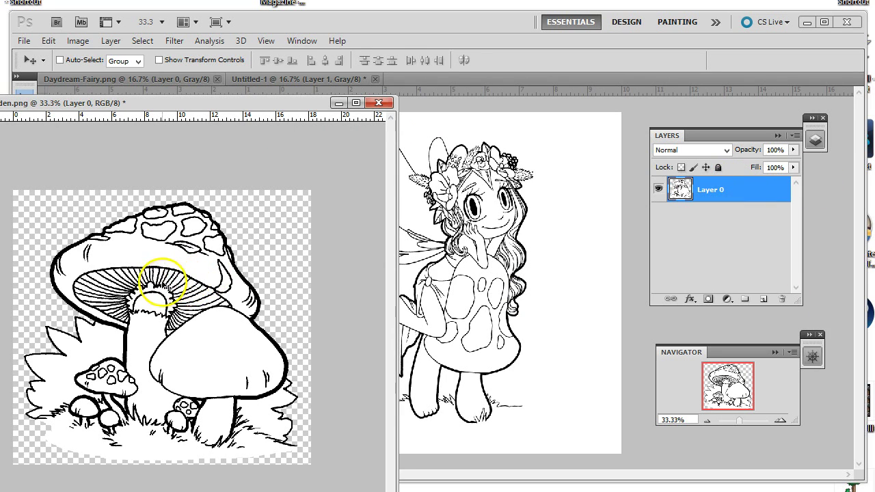
pyautogui.moveTo(110, 287); pyautogui.dragTo(528, 283)
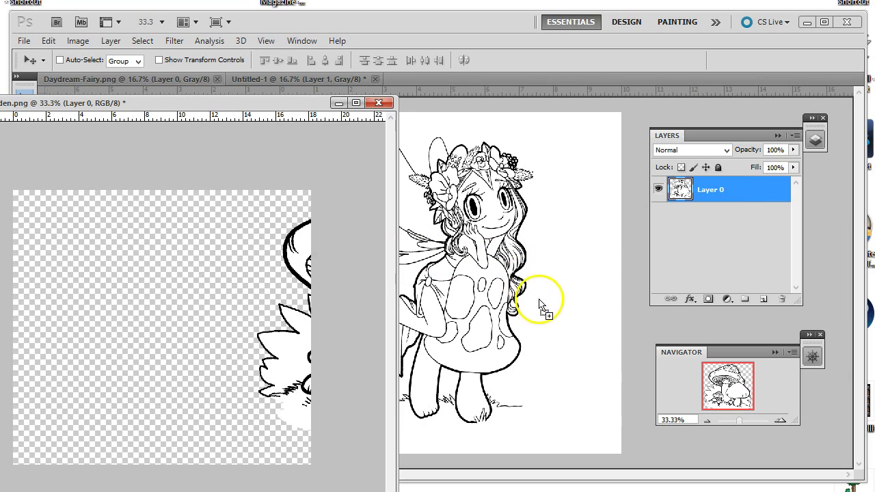
pyautogui.moveTo(535, 301); pyautogui.dragTo(531, 293)
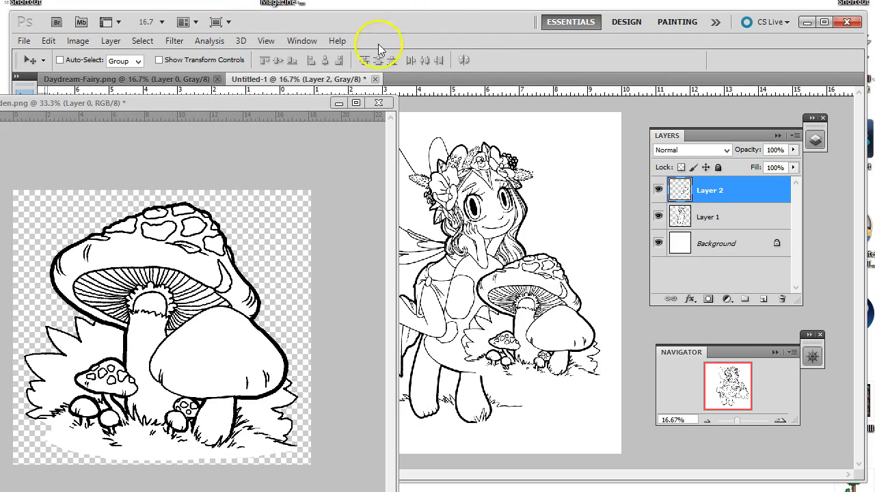
pyautogui.moveTo(147, 106); pyautogui.dragTo(446, 92)
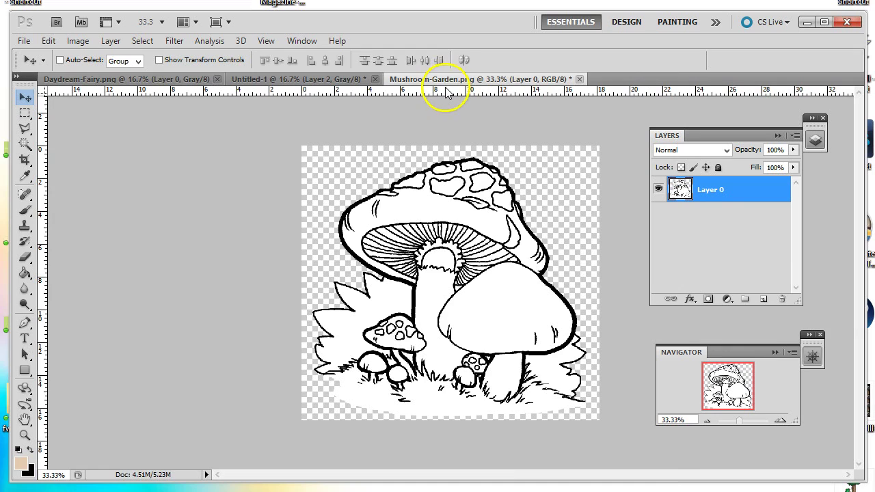
pyautogui.click(264, 90)
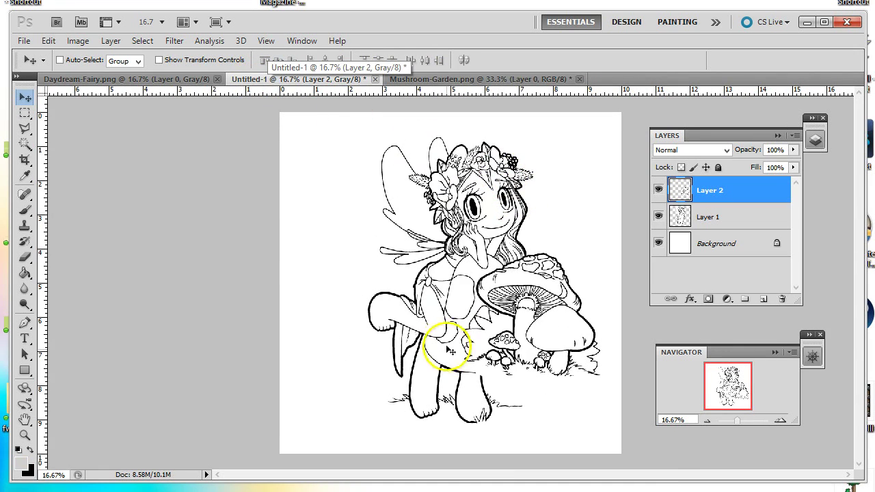
# Drag the fairy on Layer 1 left so she stands beside the mushroom garden.
pyautogui.moveTo(451, 317)
pyautogui.mouseDown()
pyautogui.moveTo(410, 303)
pyautogui.moveTo(439, 322)
pyautogui.mouseUp()
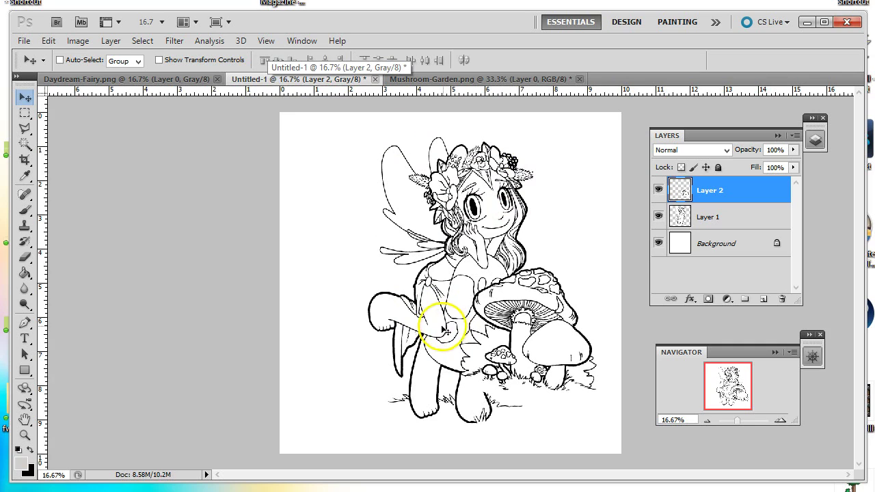
pyautogui.click(744, 219)
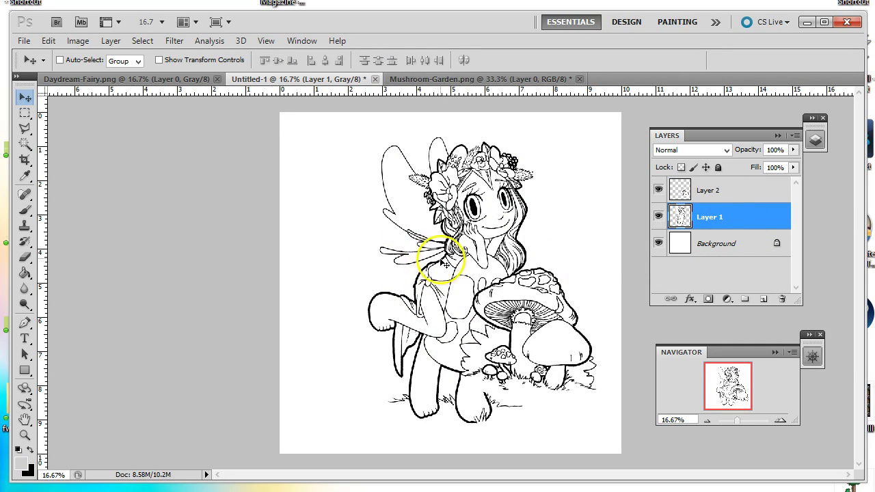
pyautogui.moveTo(441, 261); pyautogui.dragTo(372, 262)
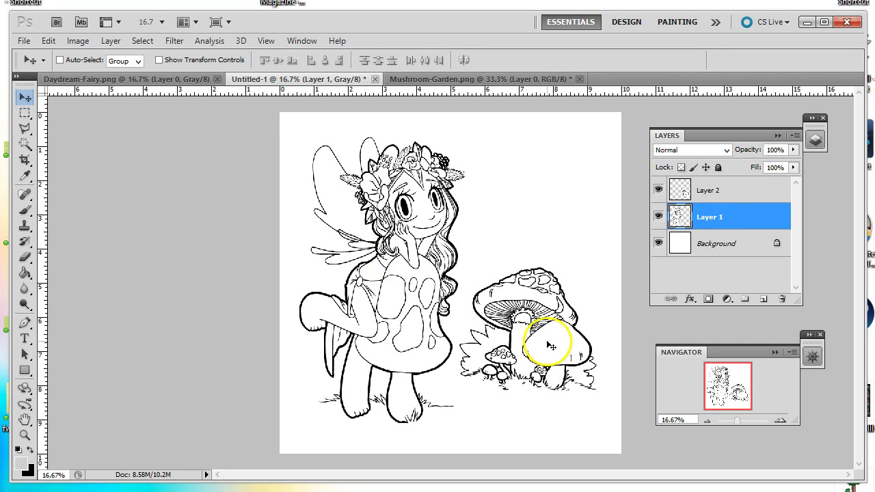
pyautogui.moveTo(552, 346)
pyautogui.mouseDown()
pyautogui.moveTo(545, 342)
pyautogui.moveTo(551, 345)
pyautogui.mouseUp()
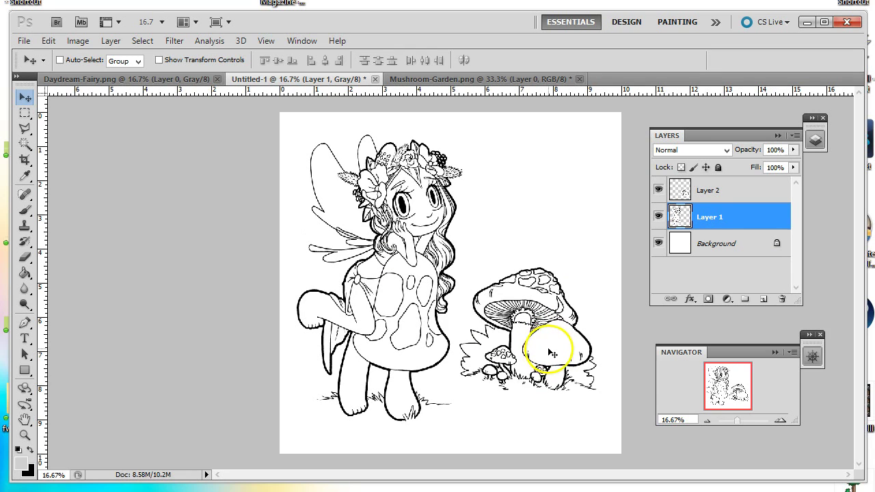
pyautogui.moveTo(551, 354); pyautogui.dragTo(554, 353)
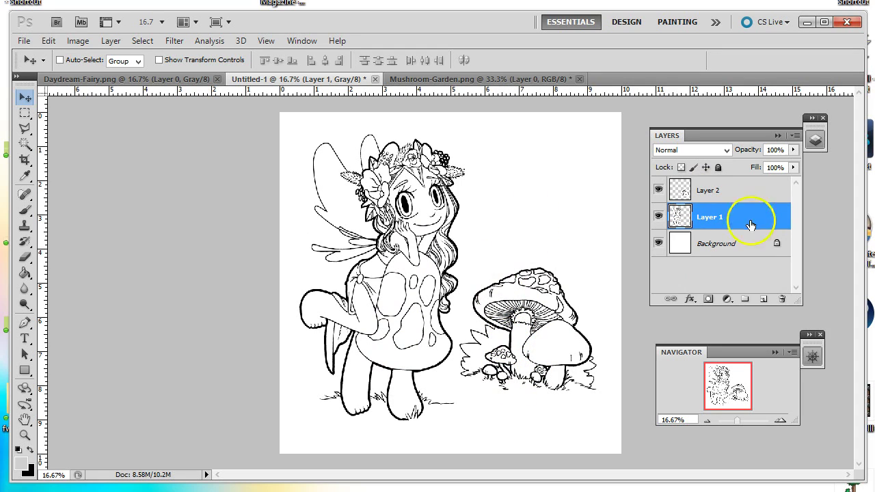
pyautogui.click(658, 218)
# Show the fairy layer again and shift the mushroom garden slightly left.
pyautogui.click(658, 218)
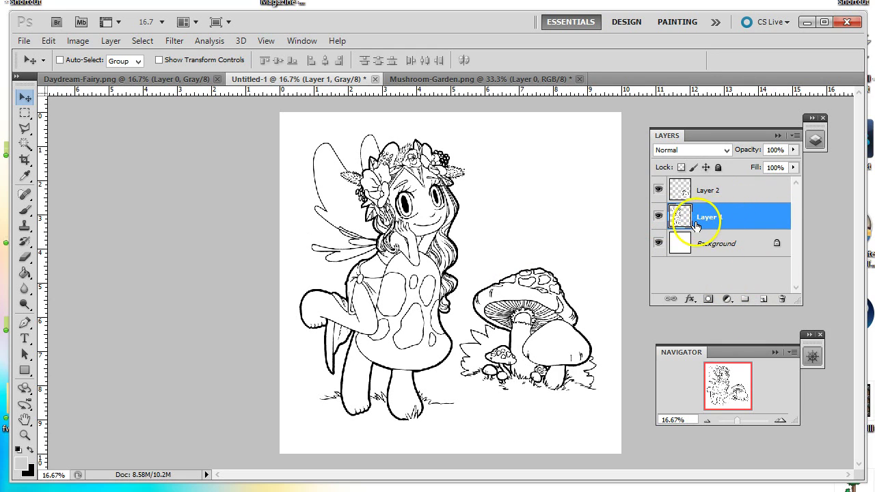
pyautogui.click(743, 193)
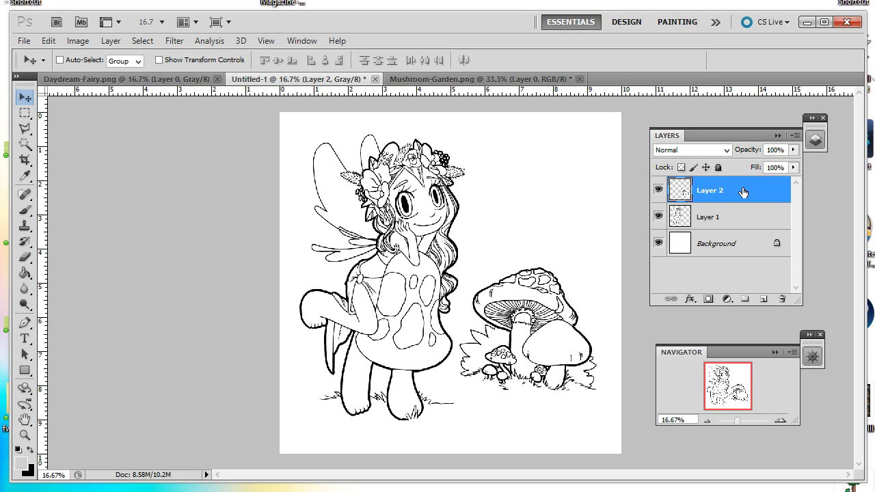
pyautogui.click(730, 219)
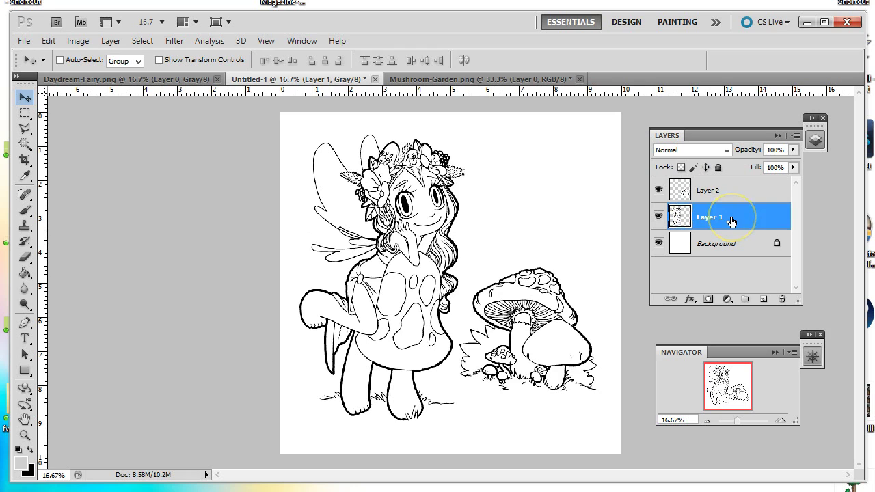
pyautogui.click(726, 191)
pyautogui.moveTo(553, 349); pyautogui.dragTo(562, 328)
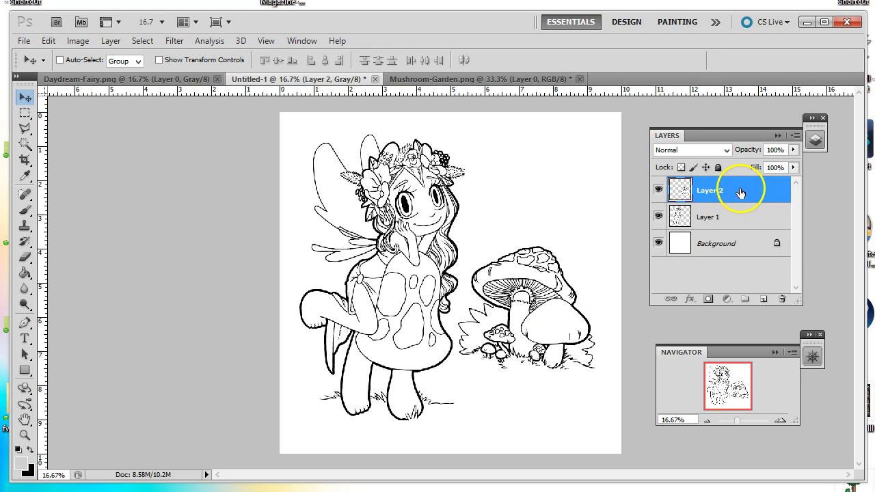
# Place Layer 2 beneath Layer 1 and move the mushroom garden closer to the fairy.
pyautogui.moveTo(741, 192); pyautogui.dragTo(736, 229)
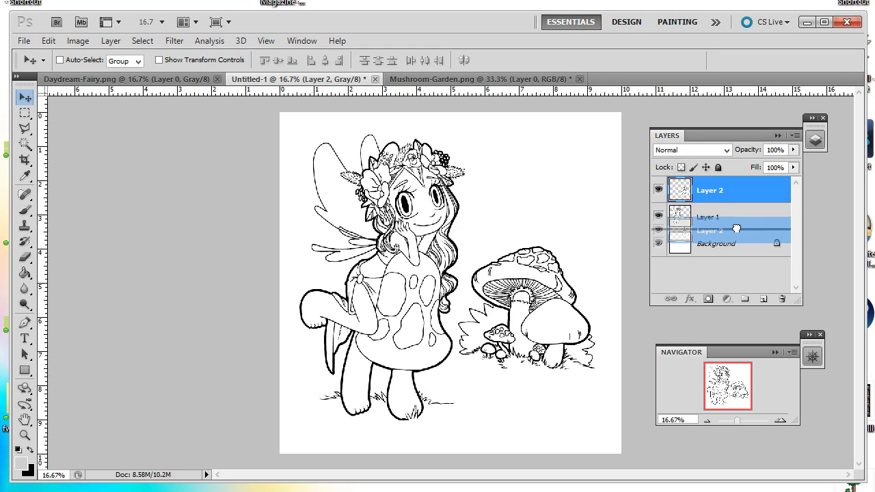
pyautogui.moveTo(736, 228); pyautogui.dragTo(736, 233)
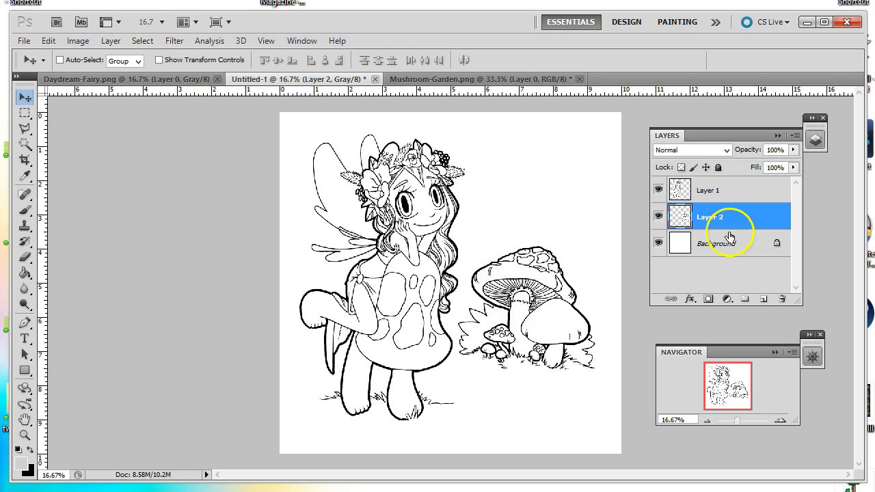
pyautogui.moveTo(566, 334)
pyautogui.mouseDown()
pyautogui.moveTo(485, 323)
pyautogui.moveTo(442, 301)
pyautogui.moveTo(435, 360)
pyautogui.moveTo(419, 196)
pyautogui.moveTo(465, 401)
pyautogui.moveTo(560, 302)
pyautogui.moveTo(559, 316)
pyautogui.mouseUp()
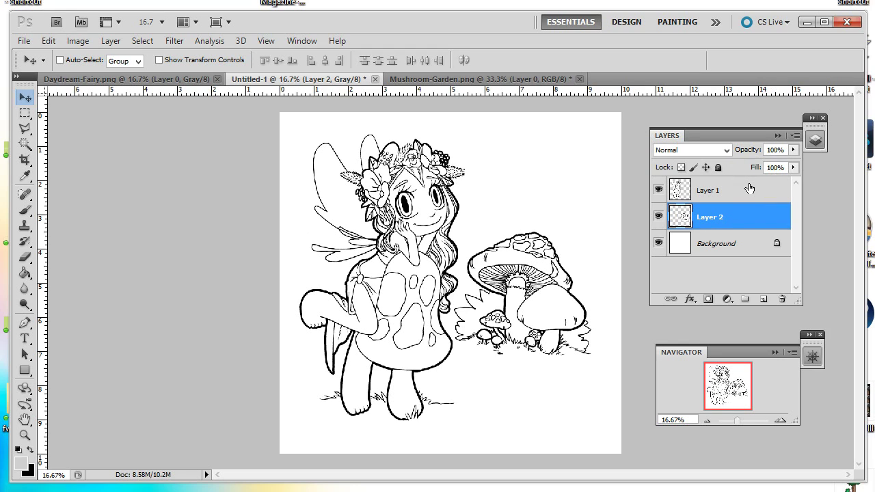
pyautogui.moveTo(751, 205); pyautogui.dragTo(747, 274)
pyautogui.moveTo(364, 265); pyautogui.dragTo(373, 281)
pyautogui.click(48, 41)
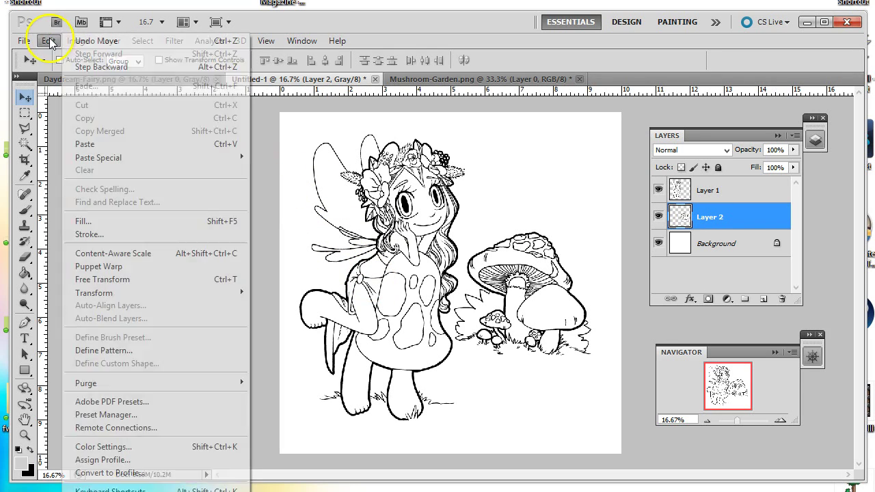
pyautogui.moveTo(197, 290)
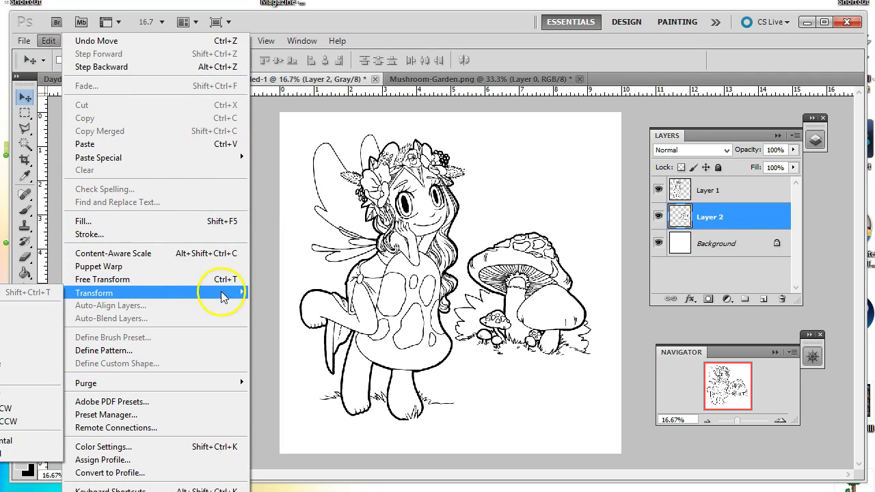
pyautogui.moveTo(244, 289)
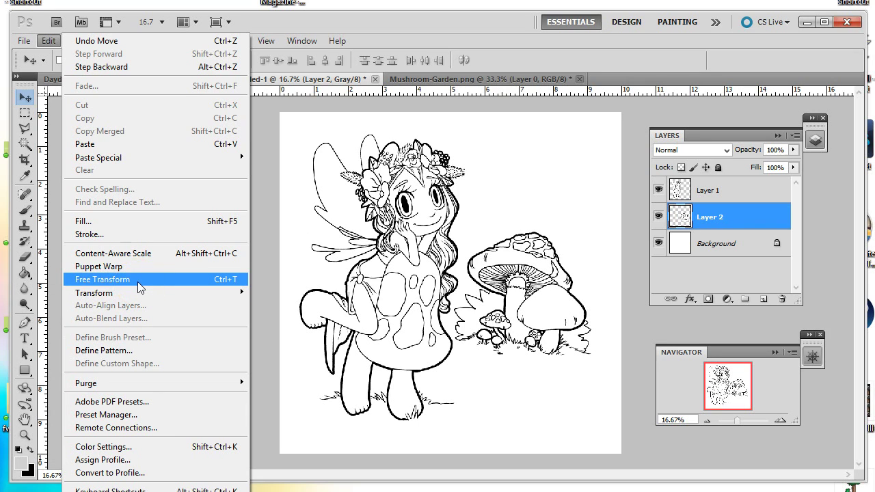
pyautogui.click(192, 279)
pyautogui.click(181, 281)
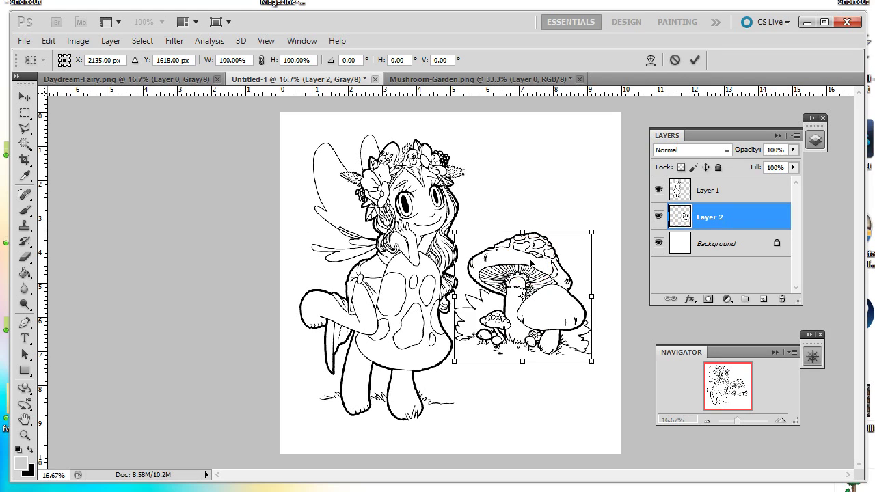
pyautogui.press('Return')
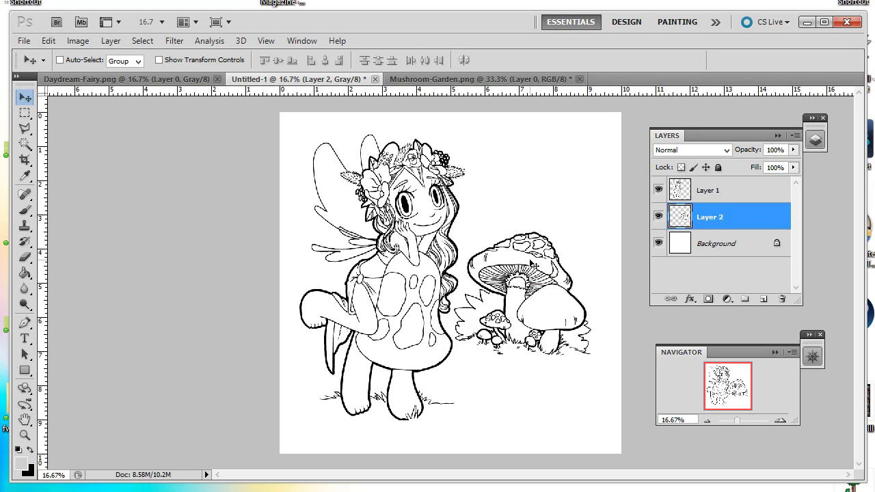
# Free Transform the fairy layer to 98.76% width and 101.64% height.
pyautogui.click(718, 194)
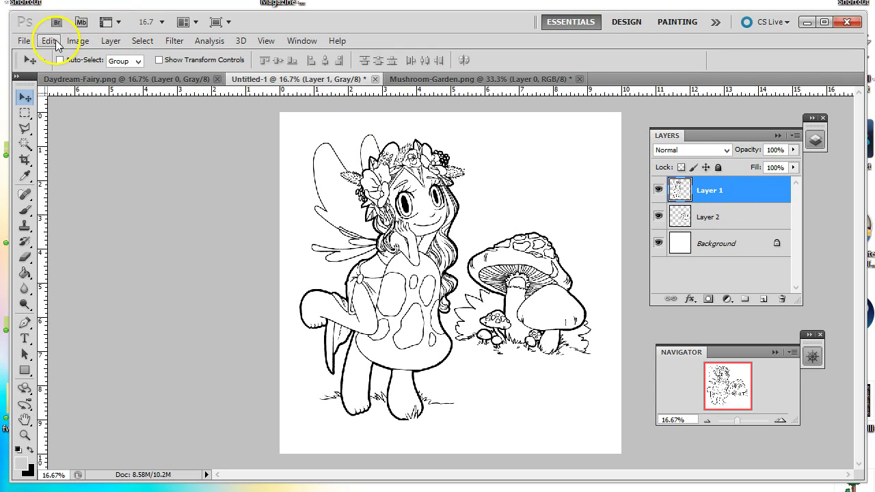
pyautogui.click(48, 41)
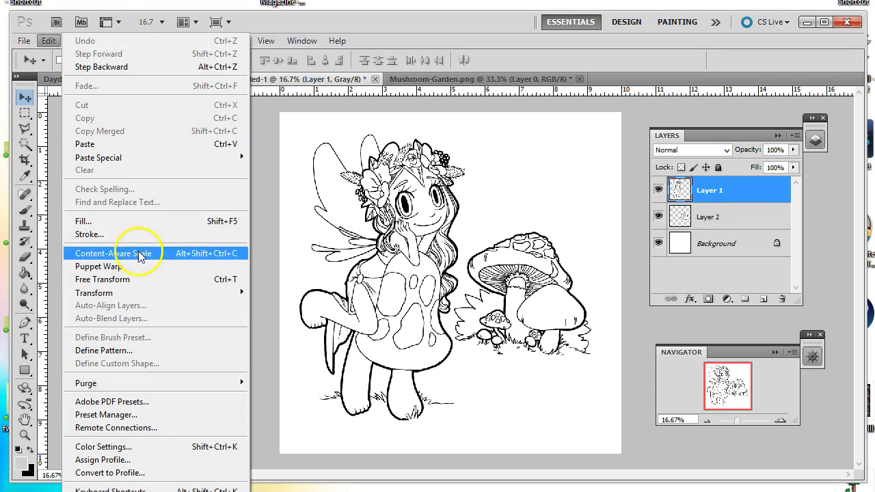
pyautogui.click(130, 279)
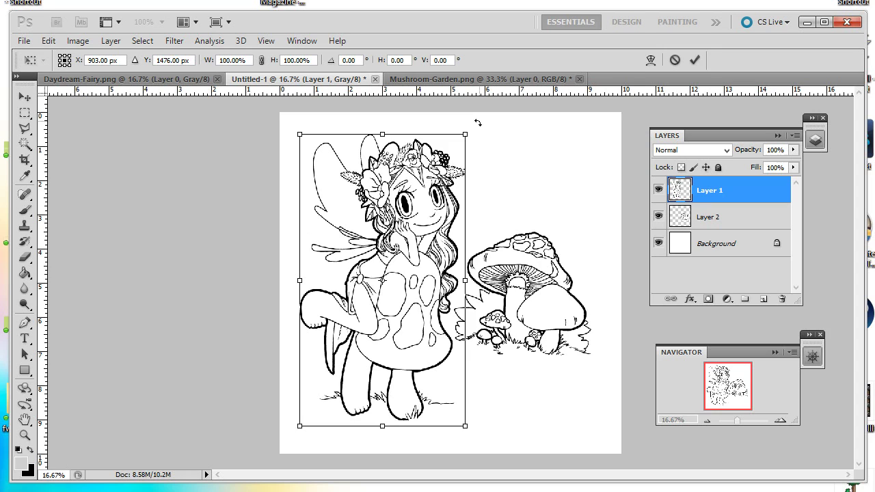
pyautogui.click(382, 135)
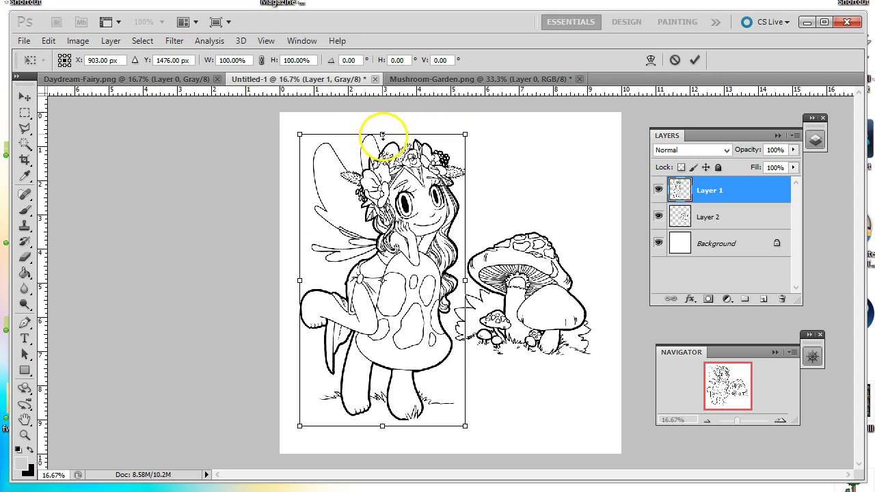
pyautogui.moveTo(382, 136)
pyautogui.mouseDown()
pyautogui.moveTo(390, 219)
pyautogui.moveTo(384, 130)
pyautogui.mouseUp()
pyautogui.click(427, 335)
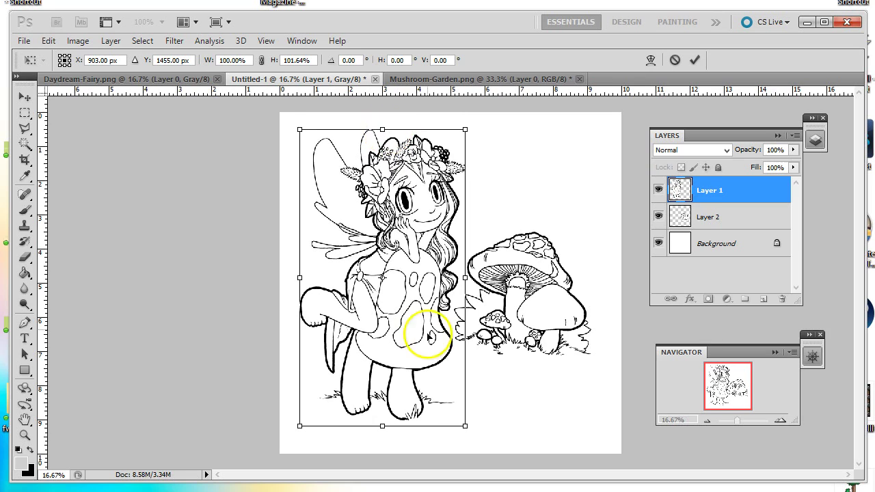
pyautogui.moveTo(465, 278)
pyautogui.mouseDown()
pyautogui.moveTo(527, 277)
pyautogui.moveTo(462, 276)
pyautogui.mouseUp()
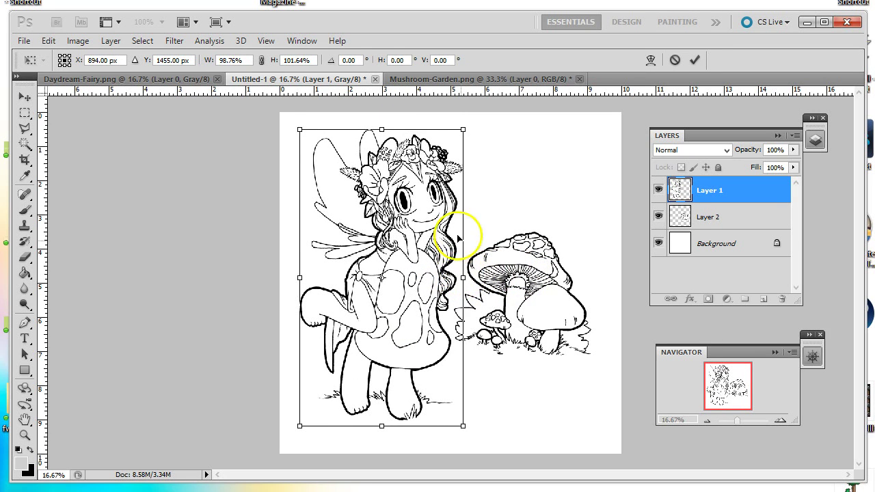
pyautogui.click(488, 198)
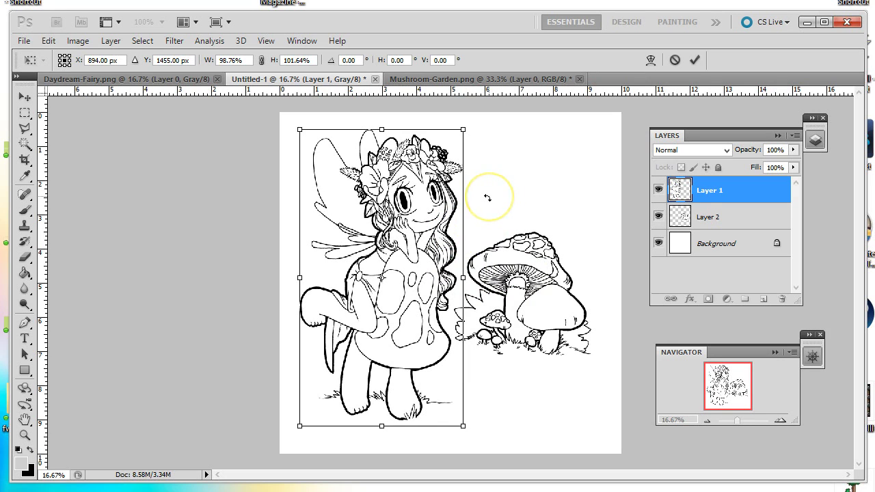
pyautogui.press('Return')
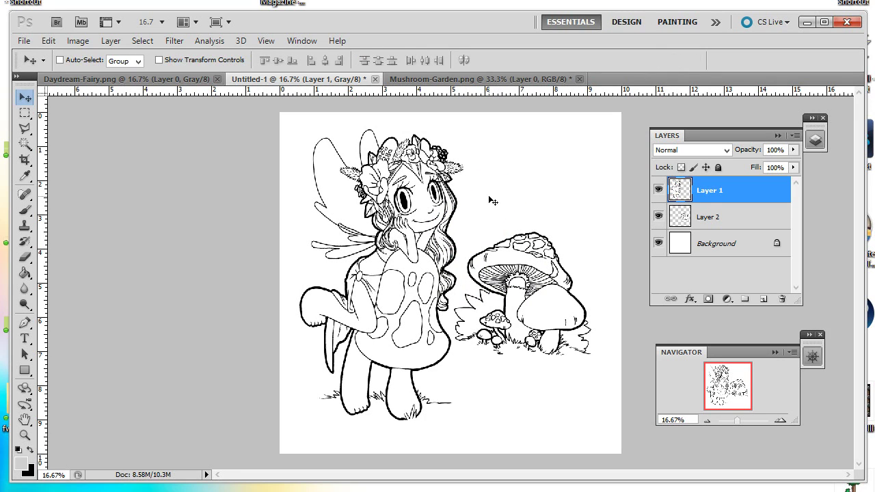
pyautogui.hotkey('alt', '[')
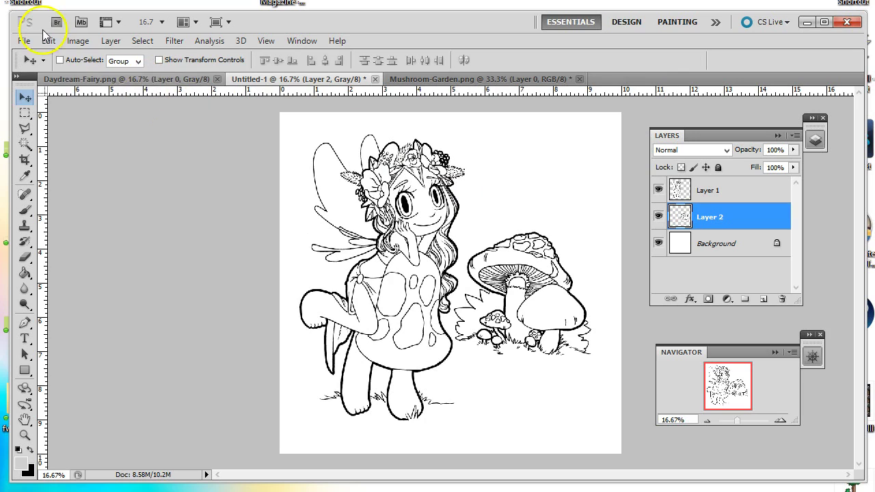
# Scale the fairy layer down proportionally to about 57%, leaving the mushroom layer untouched.
pyautogui.click(53, 42)
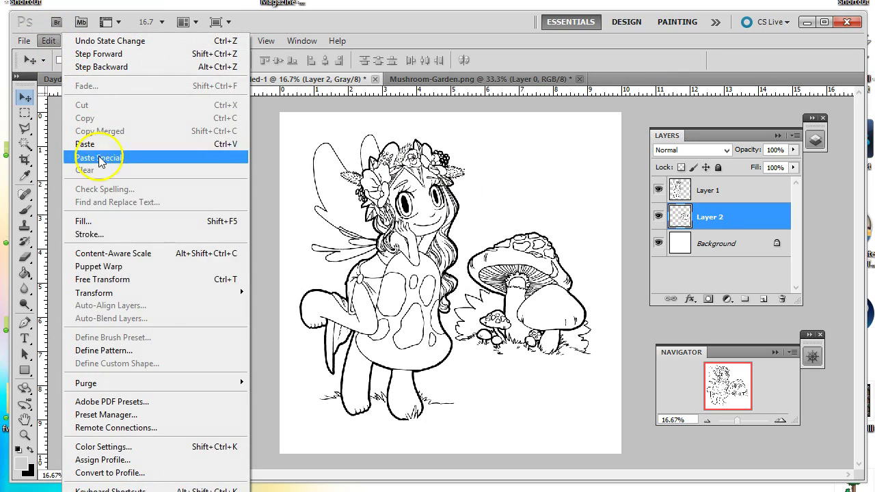
pyautogui.click(158, 280)
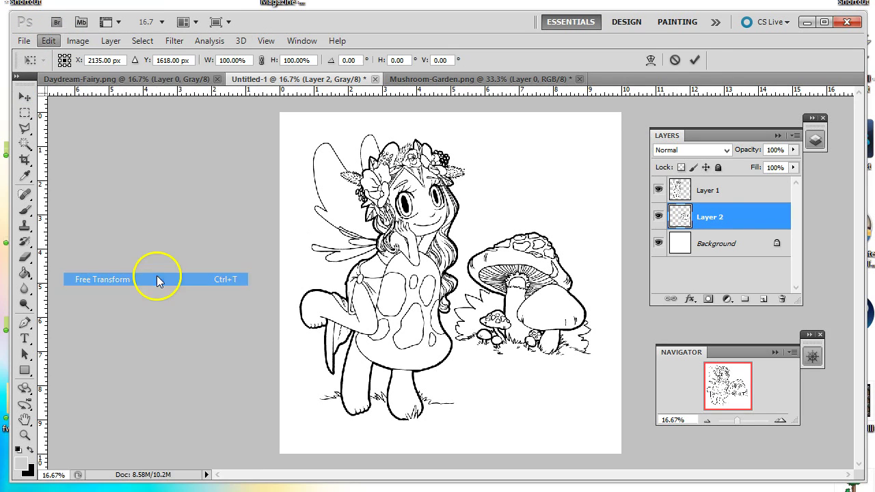
pyautogui.press('Return')
pyautogui.click(751, 194)
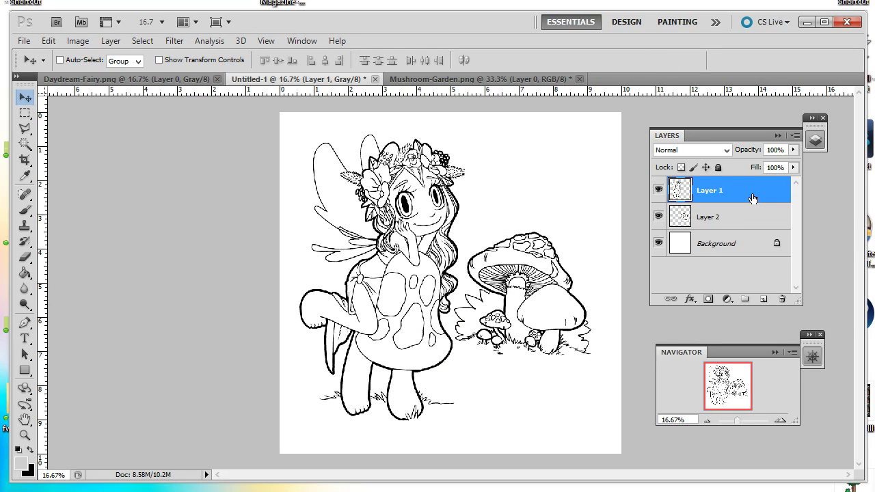
pyautogui.click(48, 41)
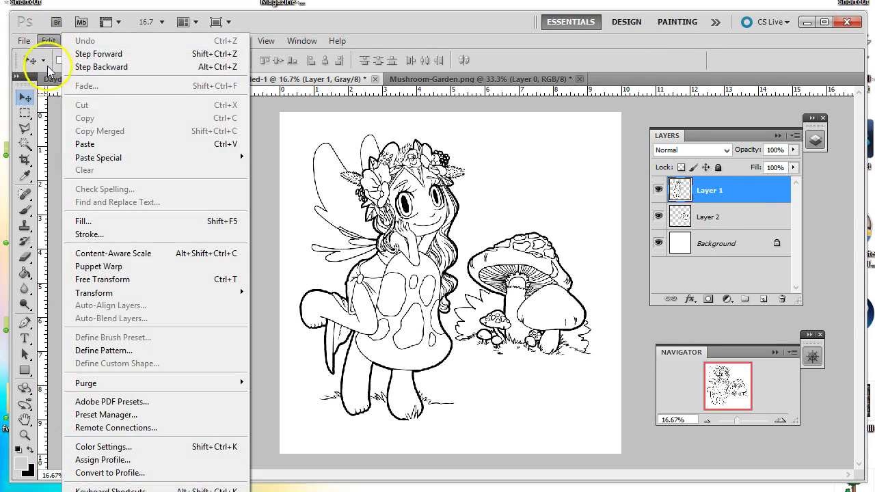
pyautogui.click(166, 279)
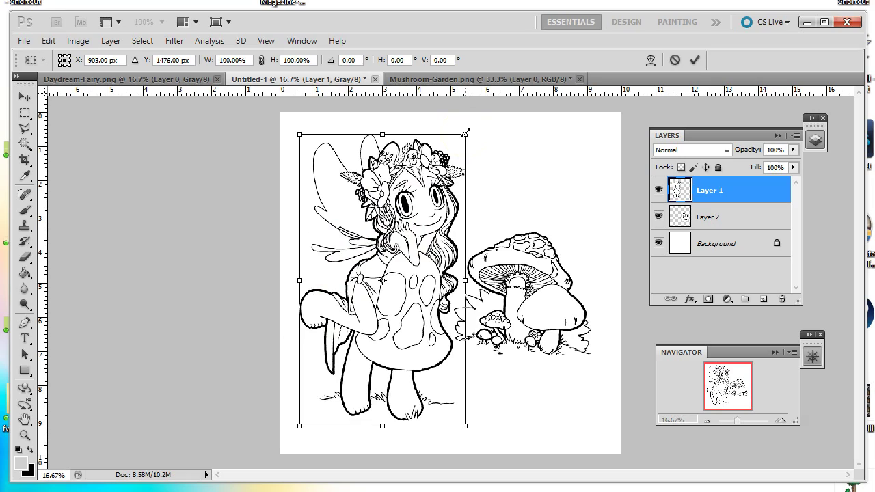
pyautogui.moveTo(465, 132); pyautogui.dragTo(394, 259)
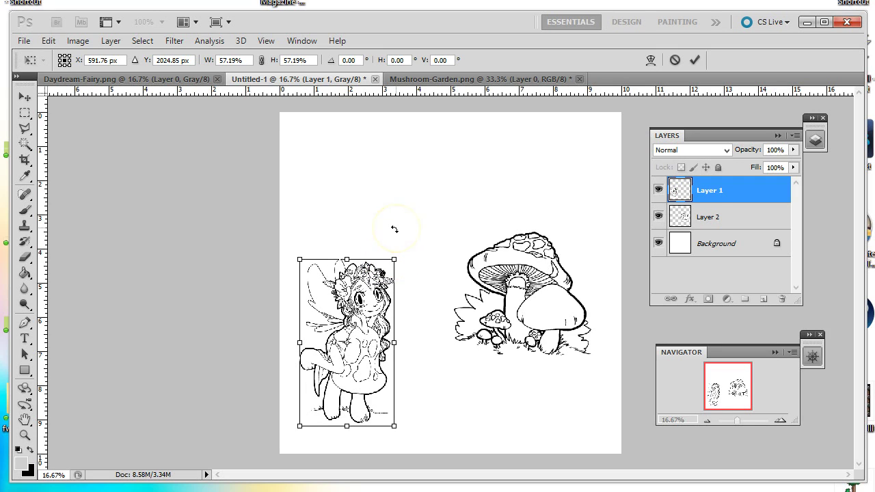
pyautogui.press('Return')
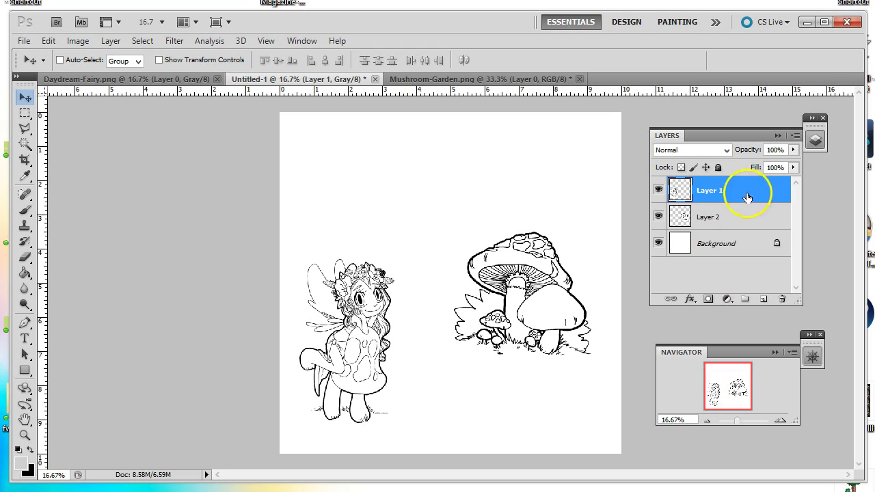
# Zoom to 25%, move the fairy up and right, and shift the mushrooms down and left.
pyautogui.click(779, 420)
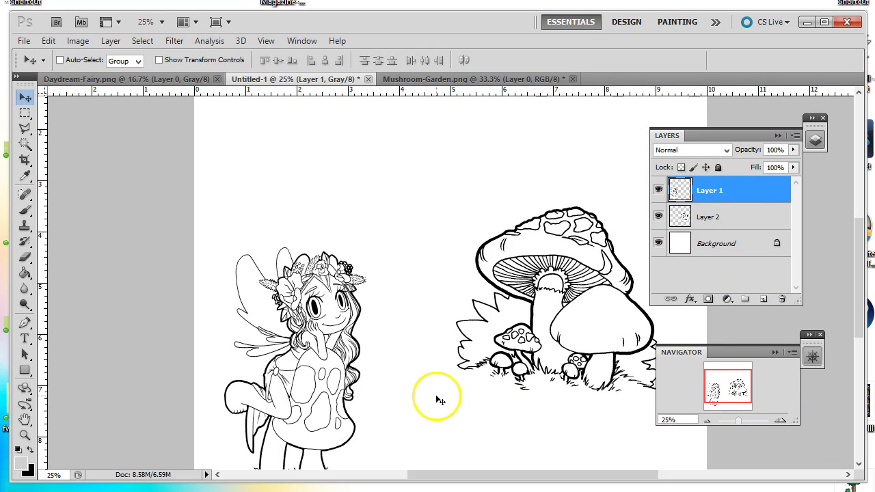
pyautogui.moveTo(282, 385); pyautogui.dragTo(360, 305)
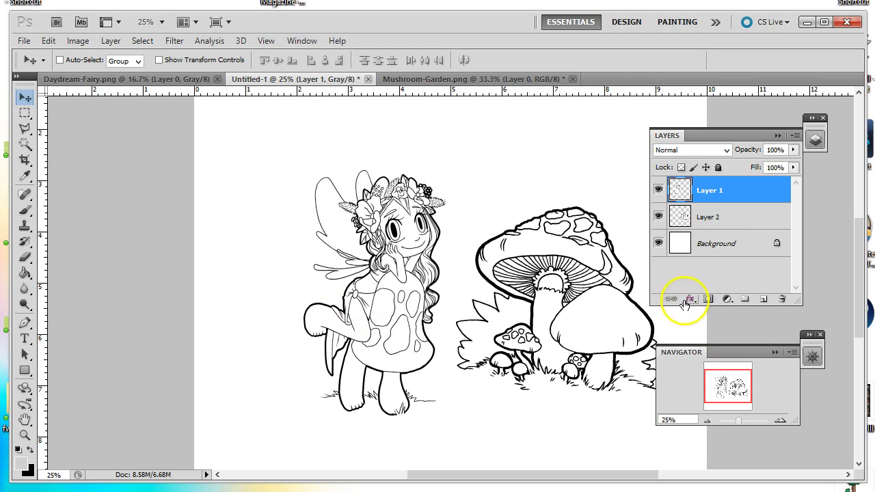
pyautogui.click(729, 218)
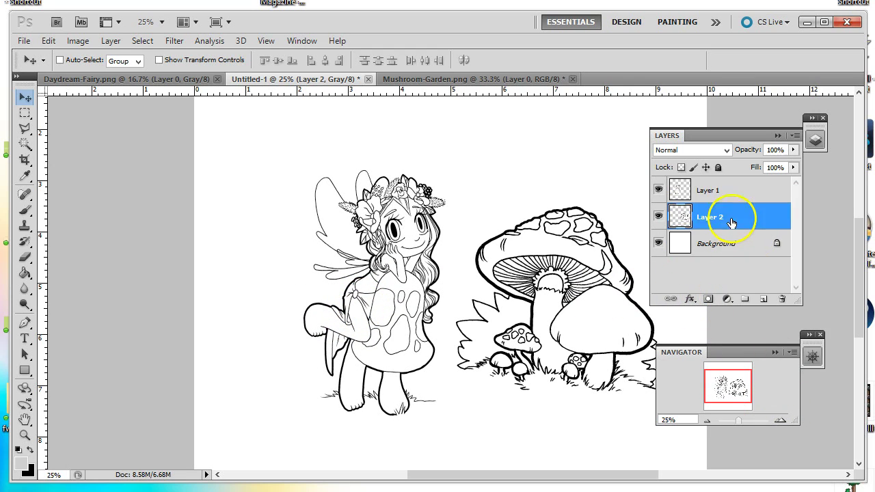
pyautogui.moveTo(611, 306); pyautogui.dragTo(593, 324)
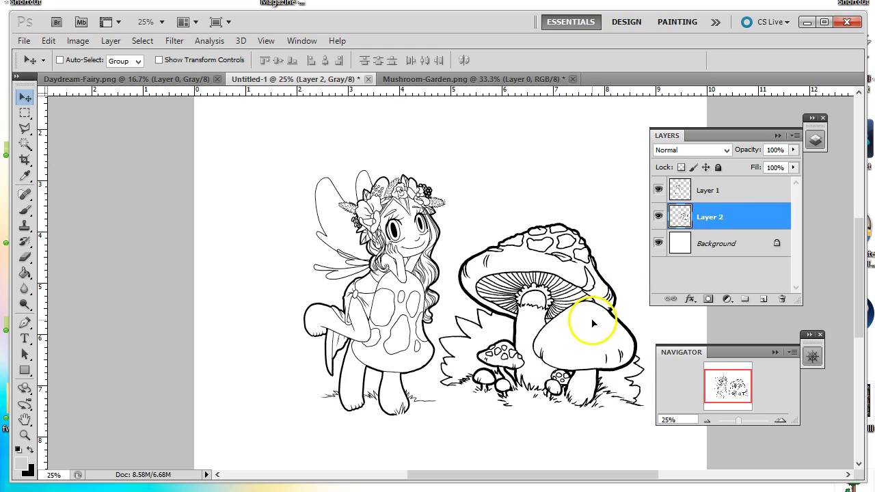
pyautogui.click(815, 140)
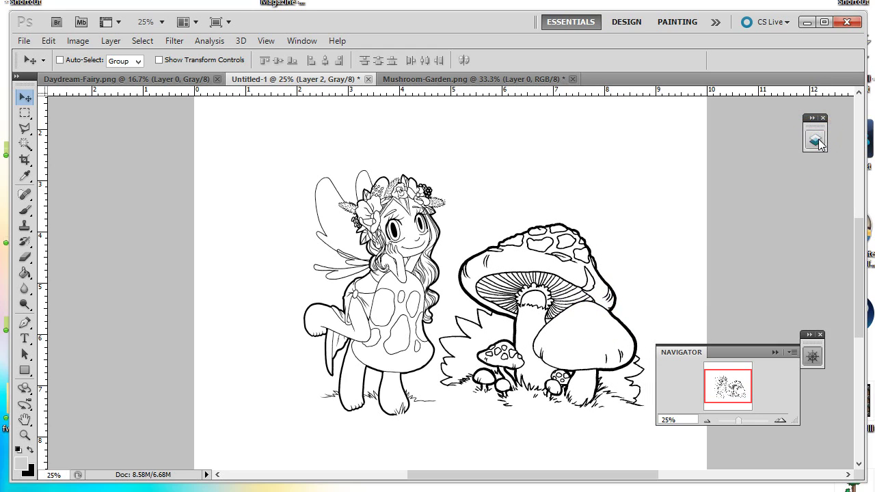
pyautogui.click(811, 358)
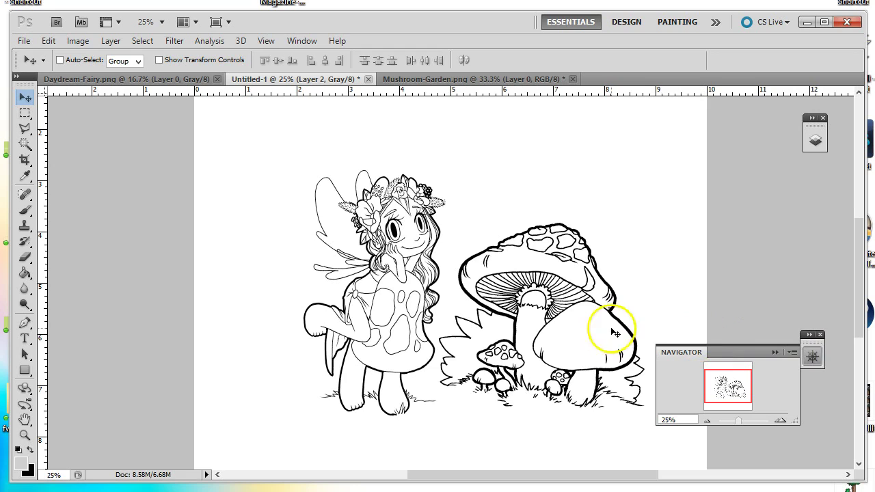
pyautogui.moveTo(584, 336)
pyautogui.mouseDown()
pyautogui.moveTo(560, 338)
pyautogui.moveTo(578, 339)
pyautogui.moveTo(569, 341)
pyautogui.mouseUp()
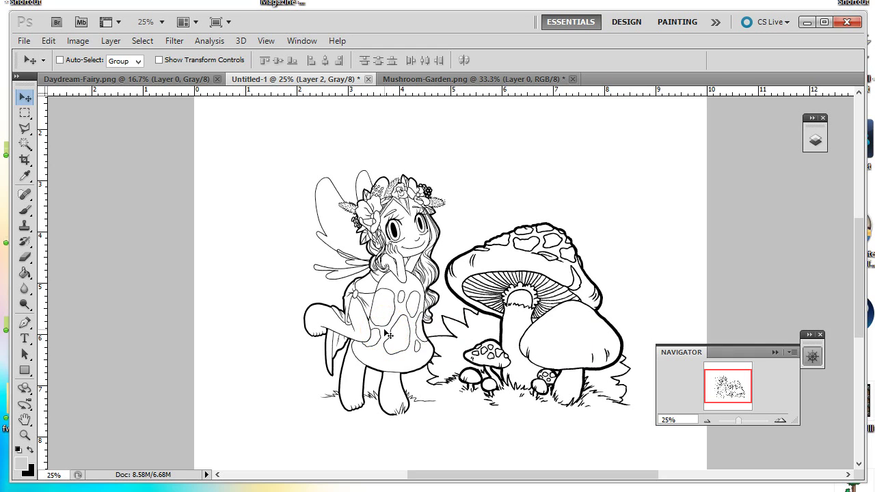
# Drag the fairy right so she overlaps the front of the mushrooms.
pyautogui.click(814, 140)
pyautogui.click(738, 189)
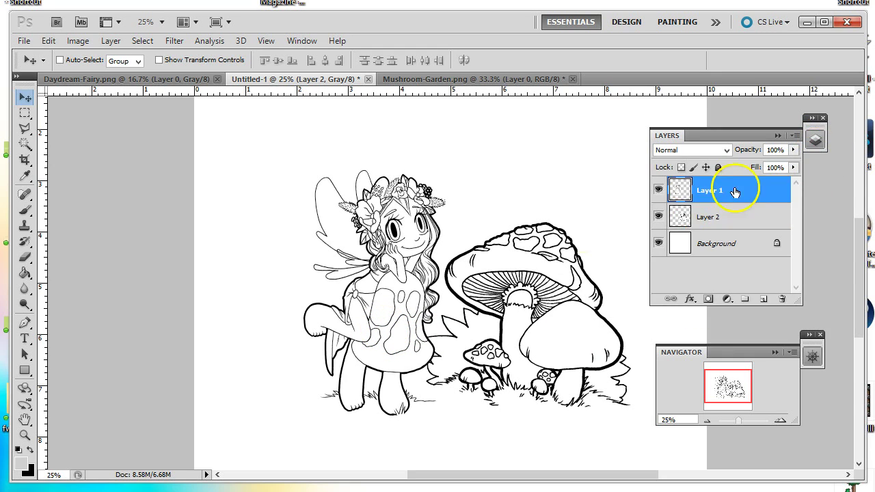
pyautogui.click(404, 355)
pyautogui.moveTo(404, 355); pyautogui.dragTo(463, 352)
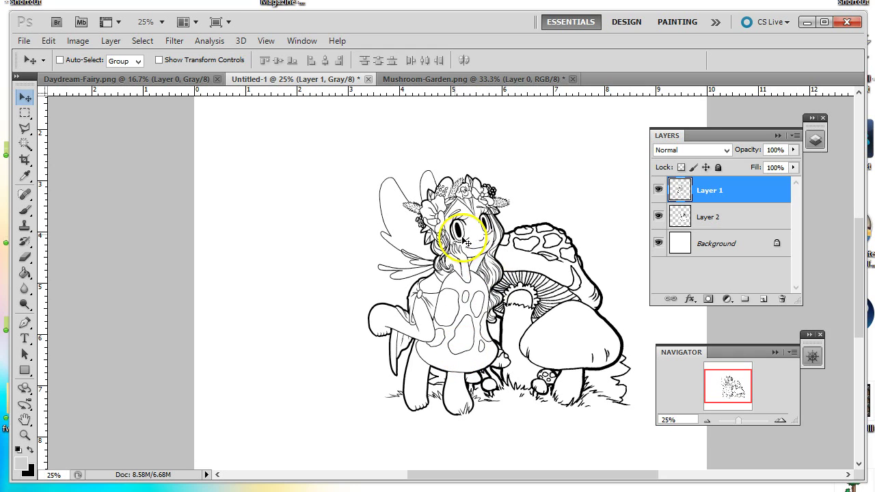
# Shrink the fairy to 80.70% and nudge her down and right in front of the mushrooms.
pyautogui.click(49, 41)
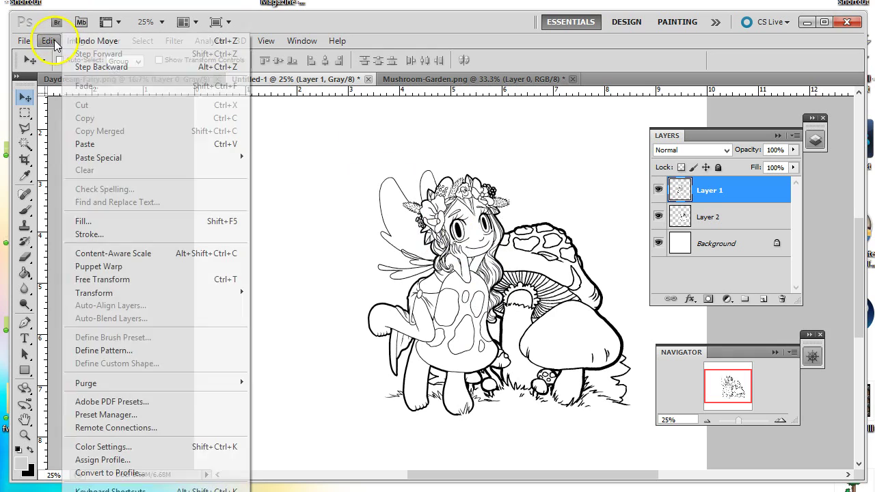
pyautogui.click(189, 281)
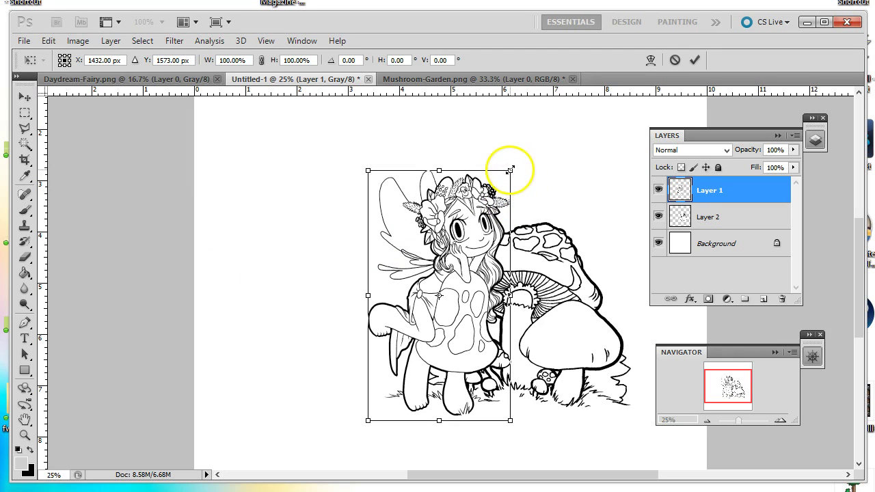
pyautogui.moveTo(510, 169); pyautogui.dragTo(479, 206)
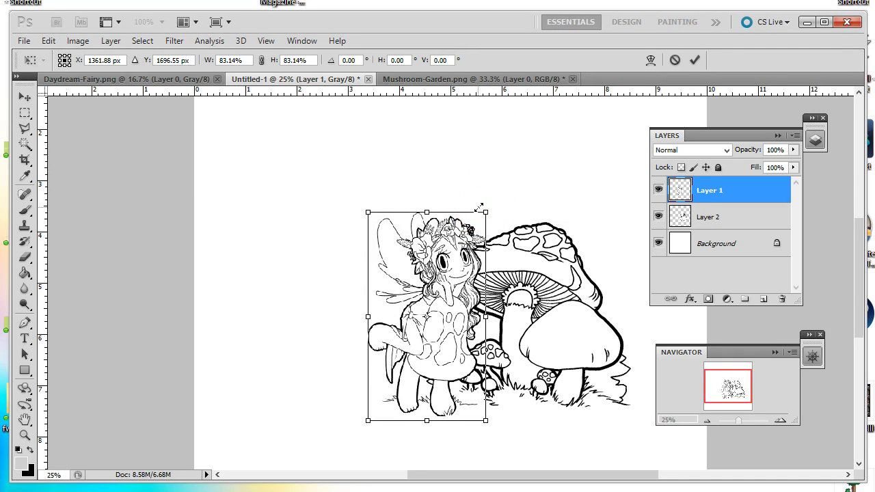
pyautogui.moveTo(479, 206); pyautogui.dragTo(475, 213)
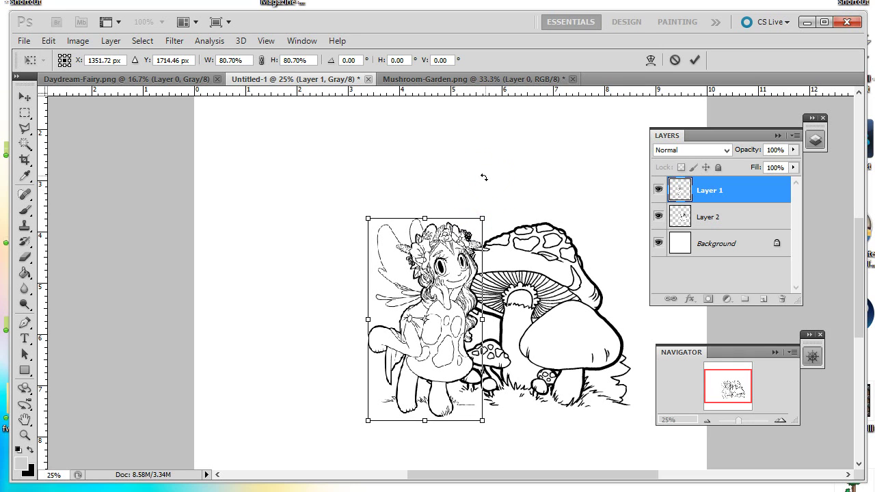
pyautogui.press('Return')
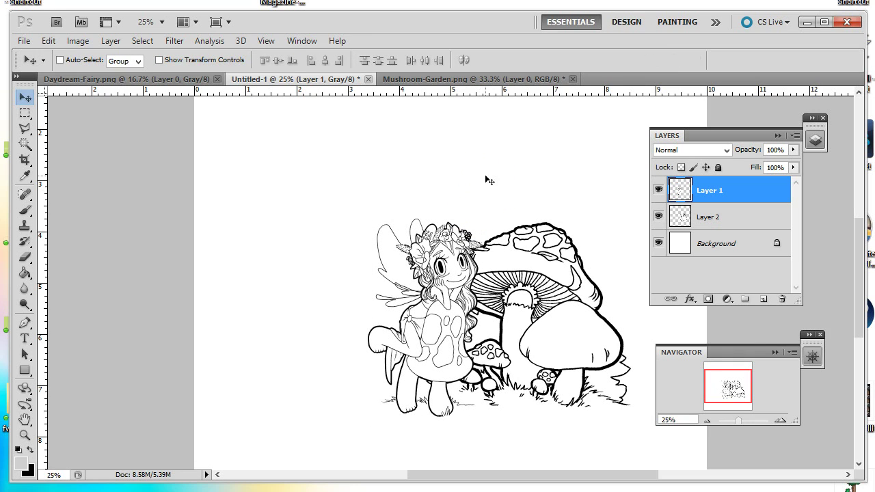
pyautogui.moveTo(451, 361); pyautogui.dragTo(461, 373)
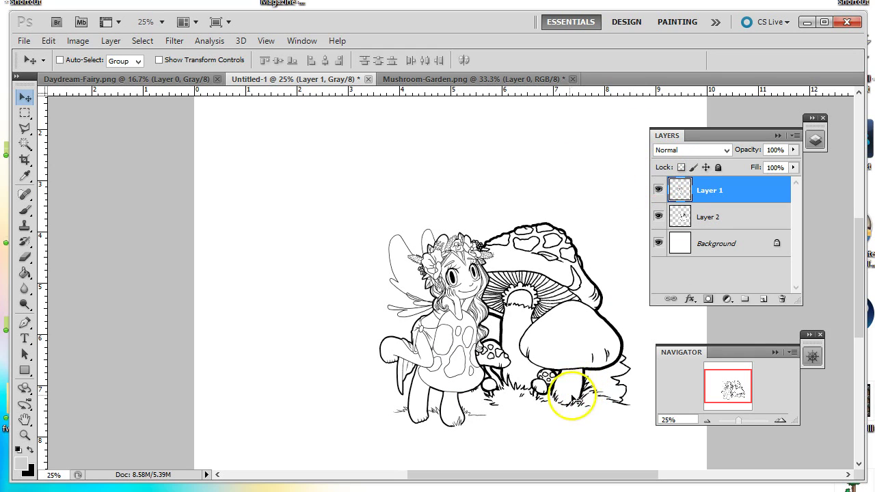
pyautogui.click(682, 218)
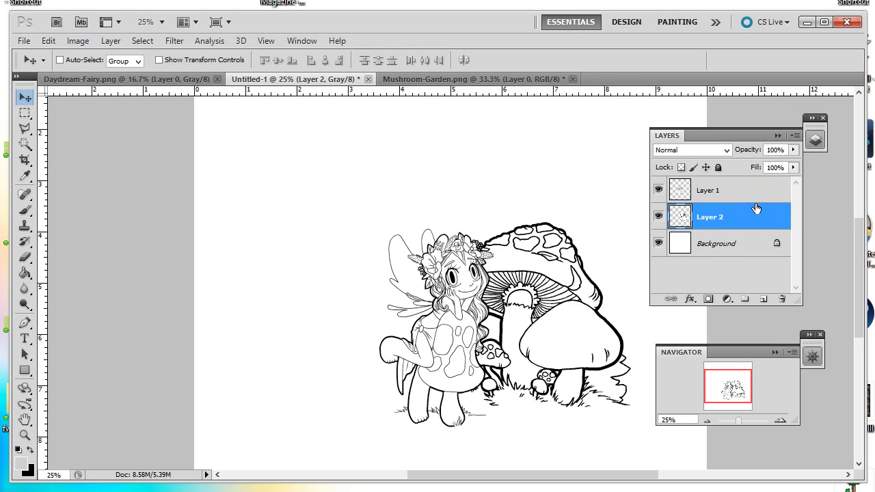
# Adjust the mushroom layer's opacity slider, settling it at 75%.
pyautogui.click(793, 150)
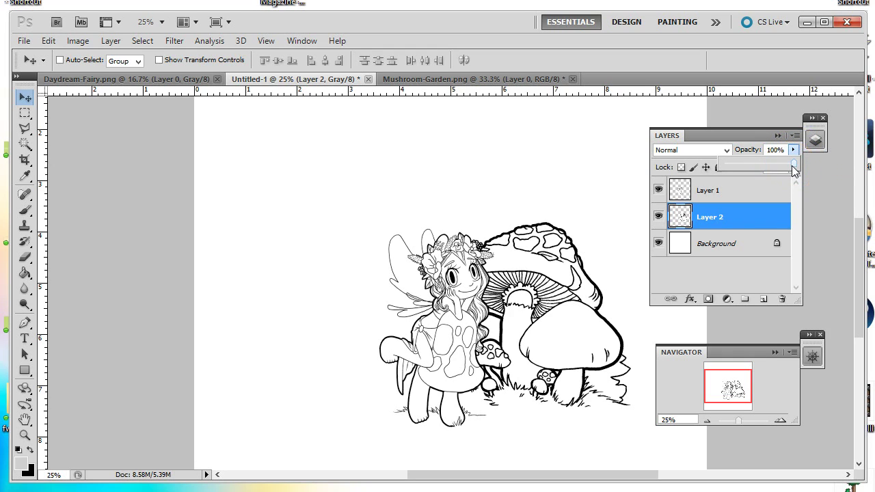
pyautogui.click(793, 158)
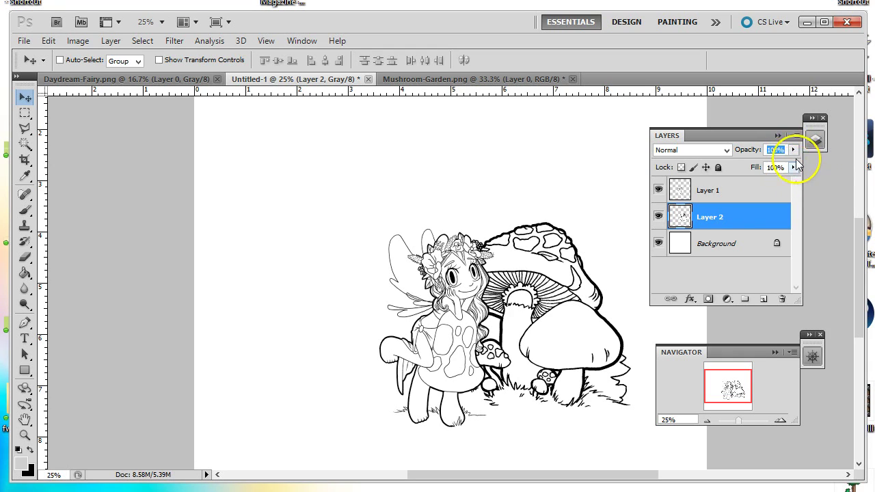
pyautogui.click(793, 150)
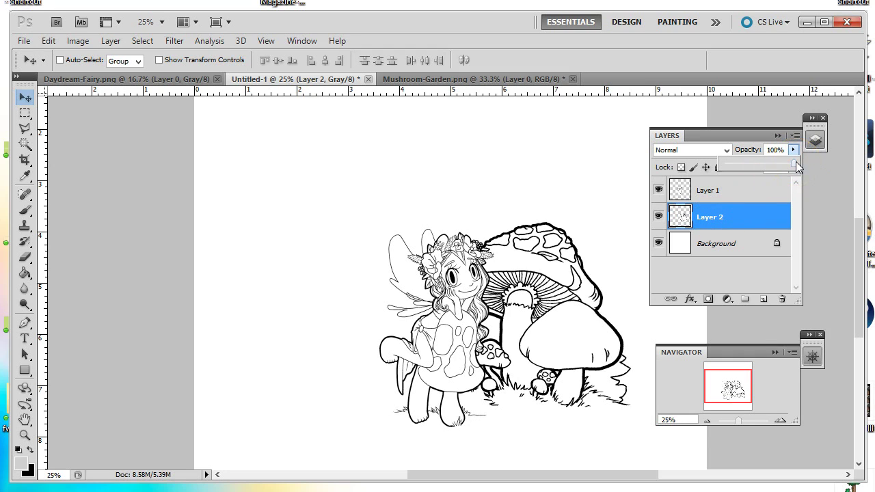
pyautogui.moveTo(783, 162); pyautogui.dragTo(772, 162)
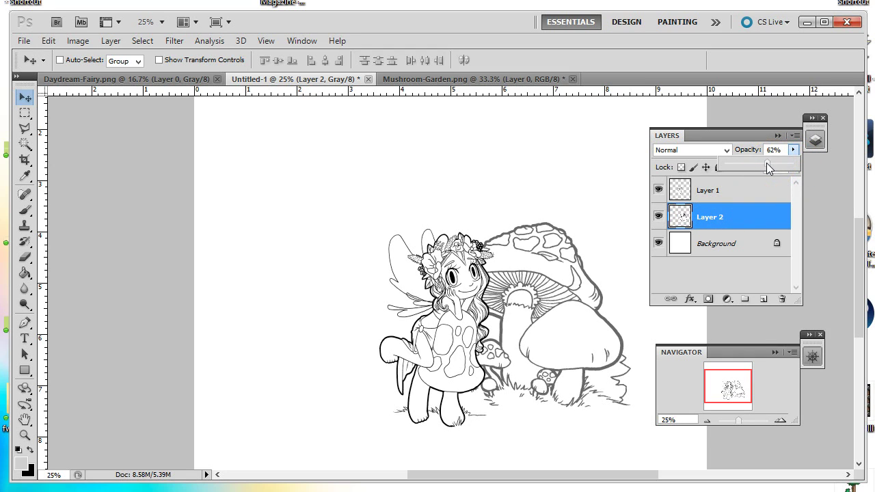
pyautogui.moveTo(791, 159); pyautogui.dragTo(783, 168)
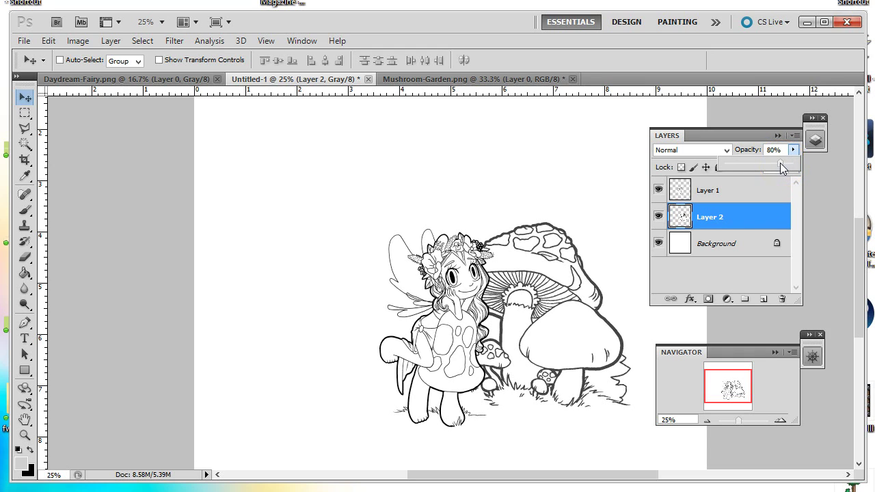
pyautogui.moveTo(782, 168); pyautogui.dragTo(778, 168)
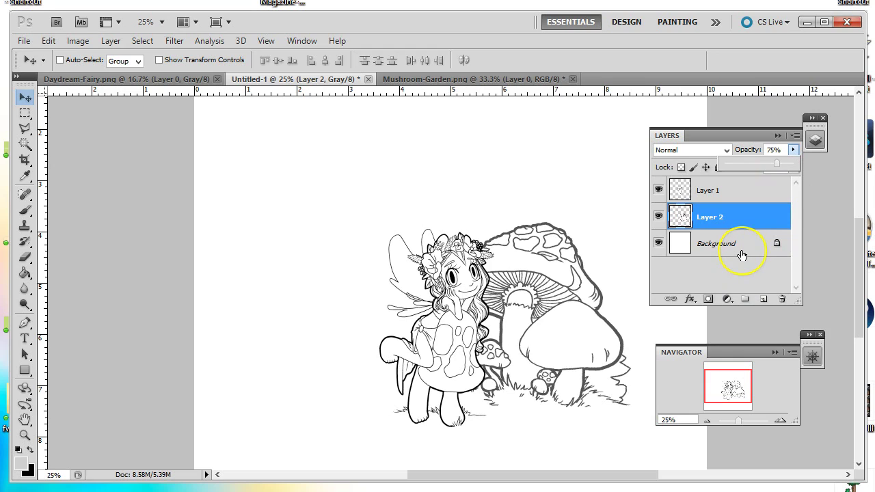
# Nudge the Layer 2 mushroom drawing slightly up-left and raise its opacity to 100%.
pyautogui.click(752, 197)
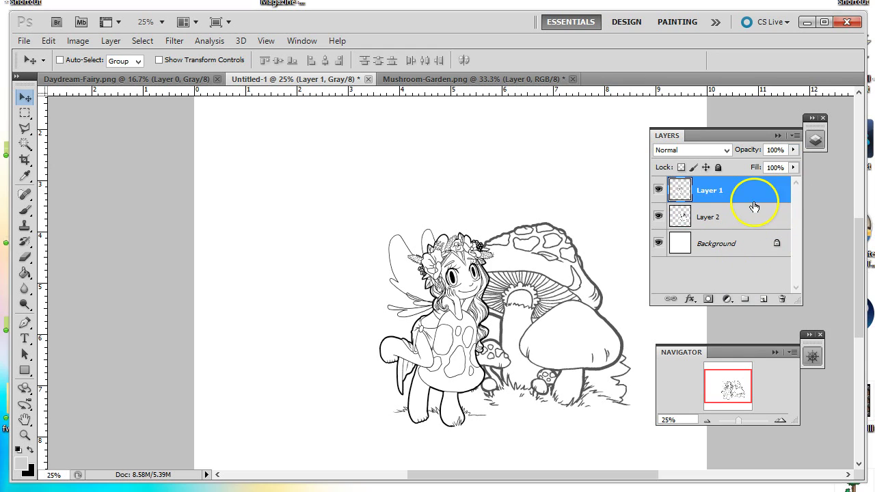
pyautogui.click(746, 219)
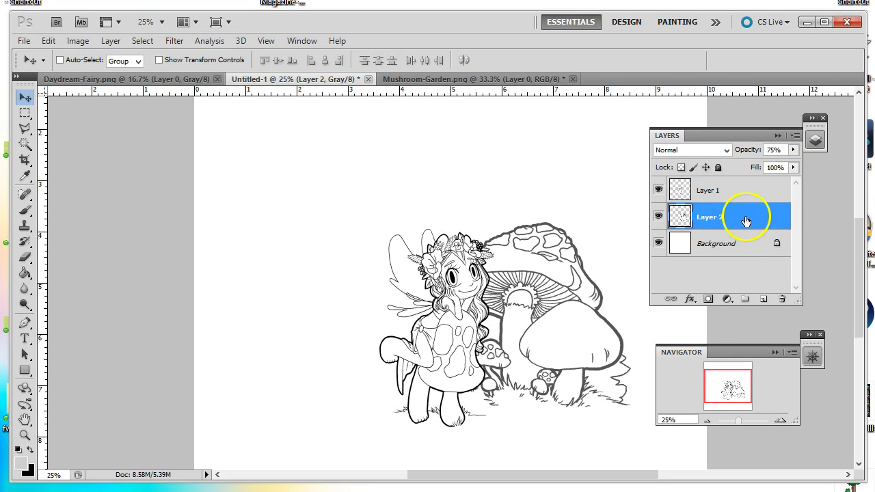
pyautogui.moveTo(464, 384)
pyautogui.mouseDown()
pyautogui.moveTo(457, 373)
pyautogui.moveTo(462, 381)
pyautogui.mouseUp()
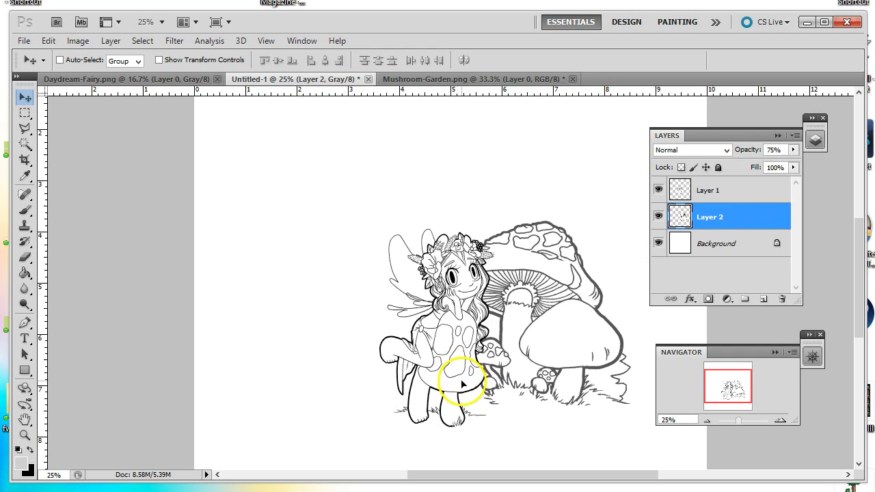
pyautogui.click(752, 192)
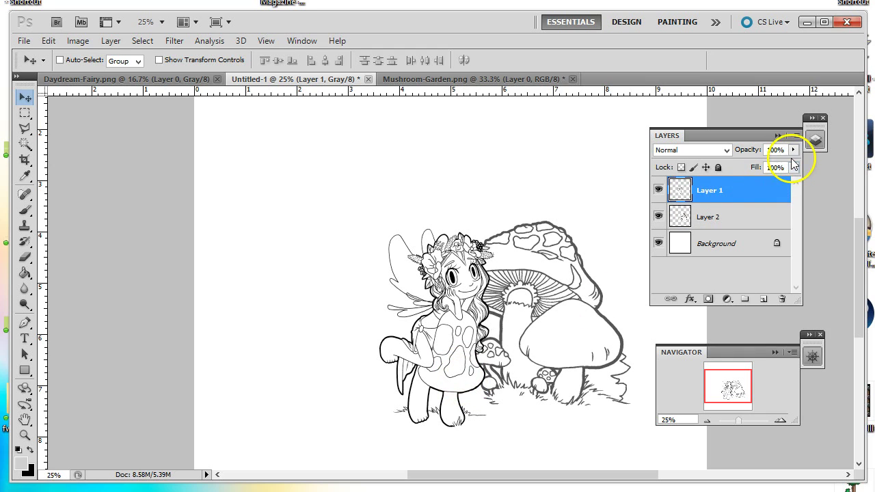
pyautogui.click(746, 219)
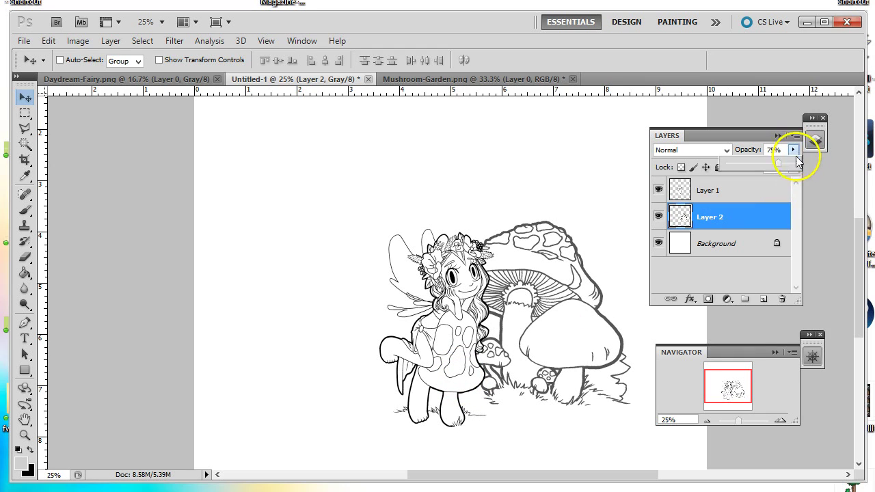
pyautogui.moveTo(793, 150); pyautogui.dragTo(803, 172)
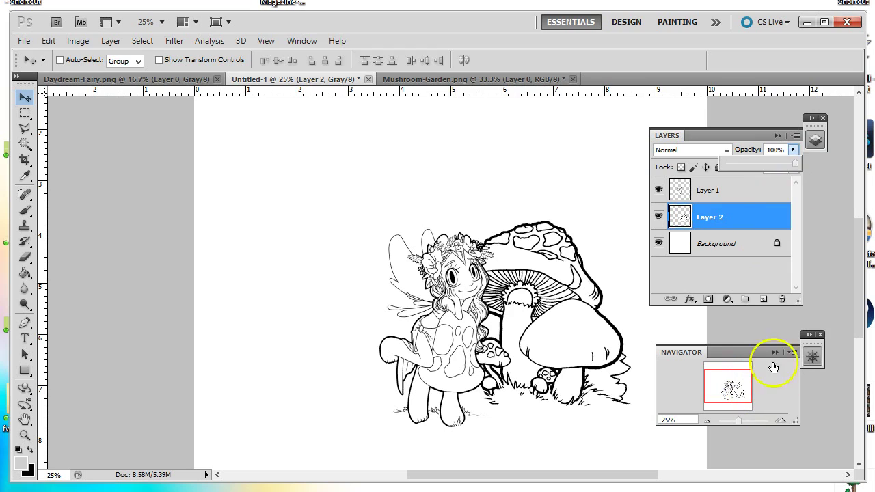
pyautogui.click(814, 140)
# Crop the canvas to a marquee rectangle around the fairy and mushrooms, then deselect.
pyautogui.click(812, 356)
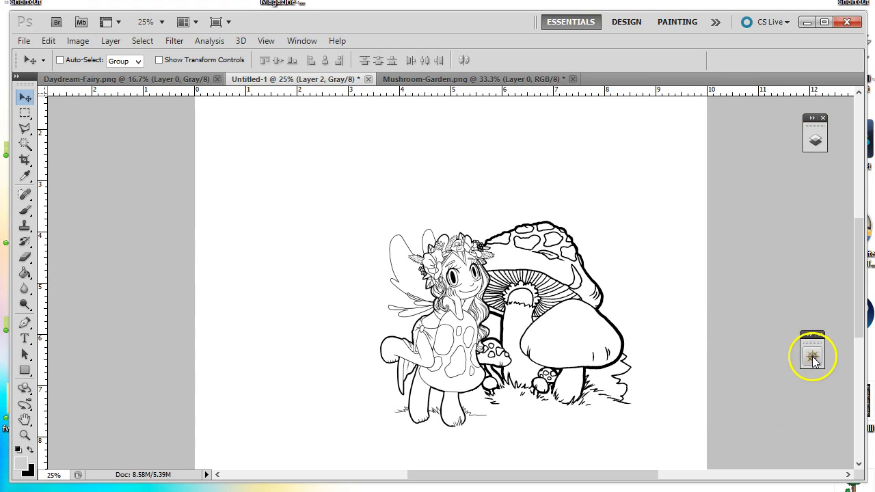
pyautogui.click(25, 113)
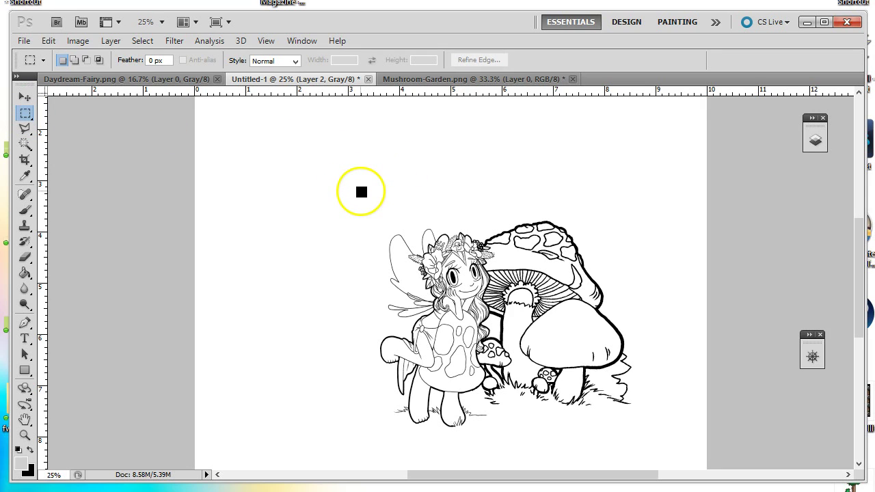
pyautogui.moveTo(361, 190)
pyautogui.mouseDown()
pyautogui.moveTo(523, 363)
pyautogui.moveTo(617, 444)
pyautogui.moveTo(651, 441)
pyautogui.mouseUp()
pyautogui.click(78, 40)
pyautogui.click(87, 178)
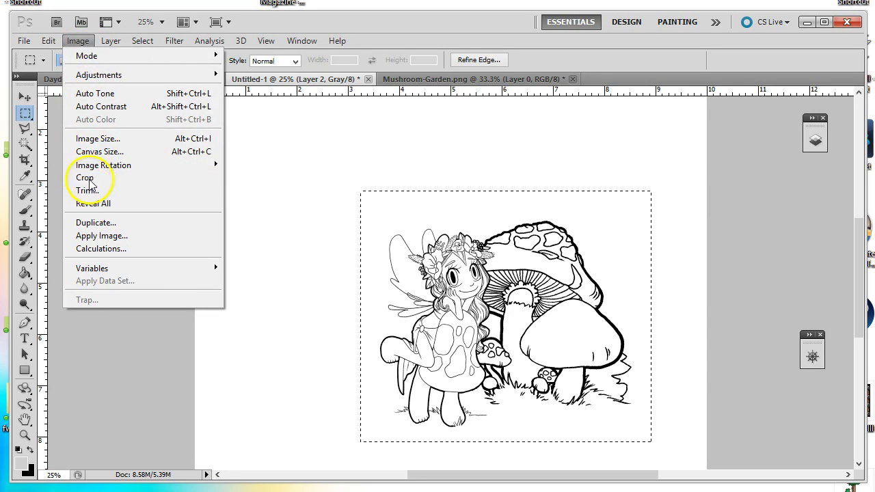
pyautogui.click(207, 228)
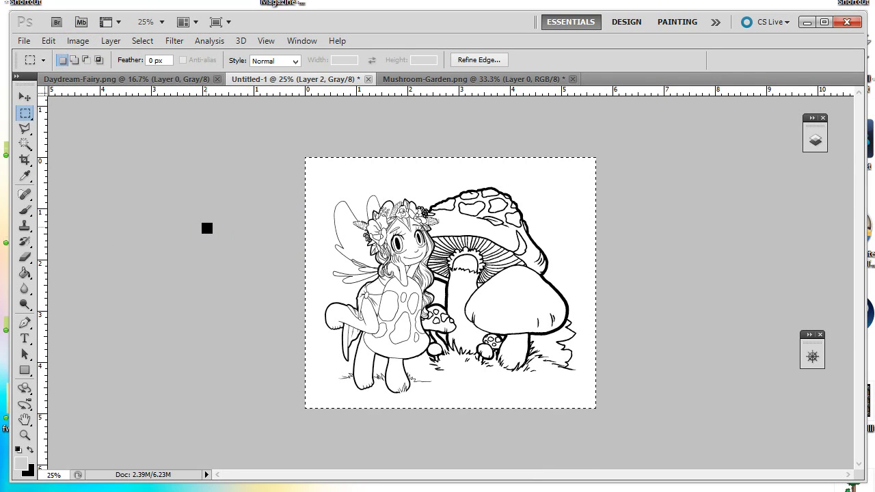
pyautogui.click(204, 219)
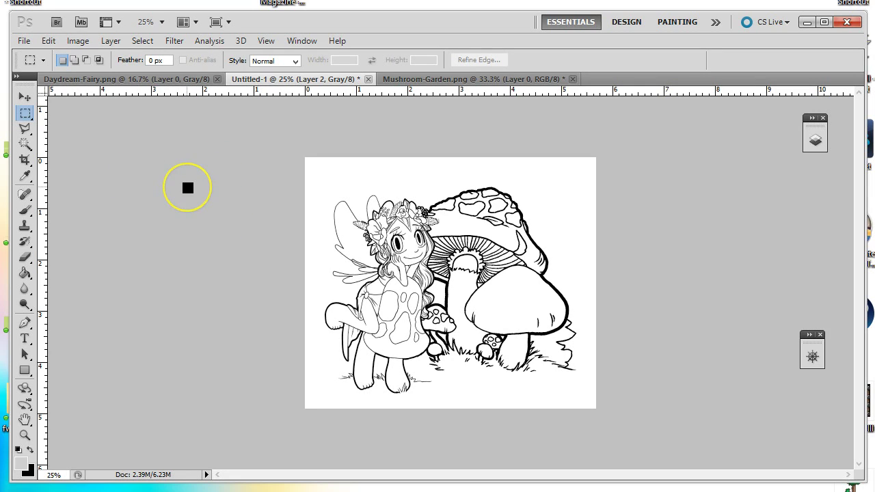
# Open the File > Save As dialog for Untitled-1.
pyautogui.click(189, 191)
pyautogui.click(193, 188)
pyautogui.click(24, 41)
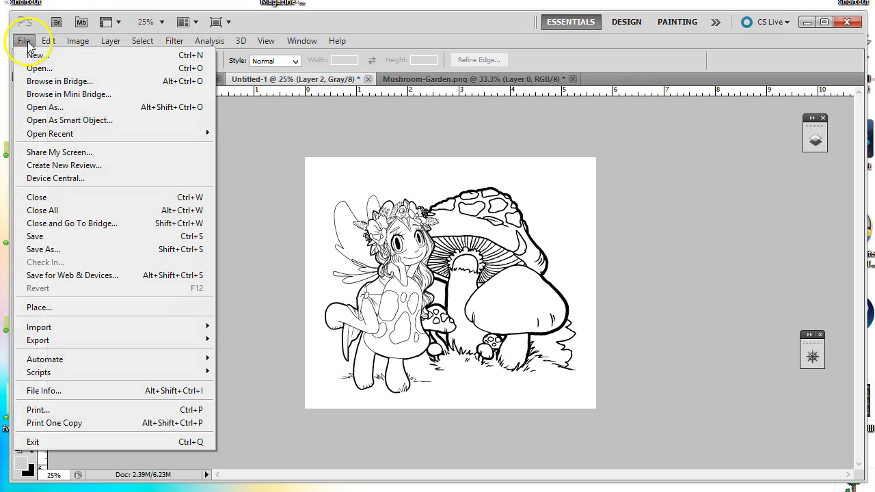
pyautogui.click(43, 249)
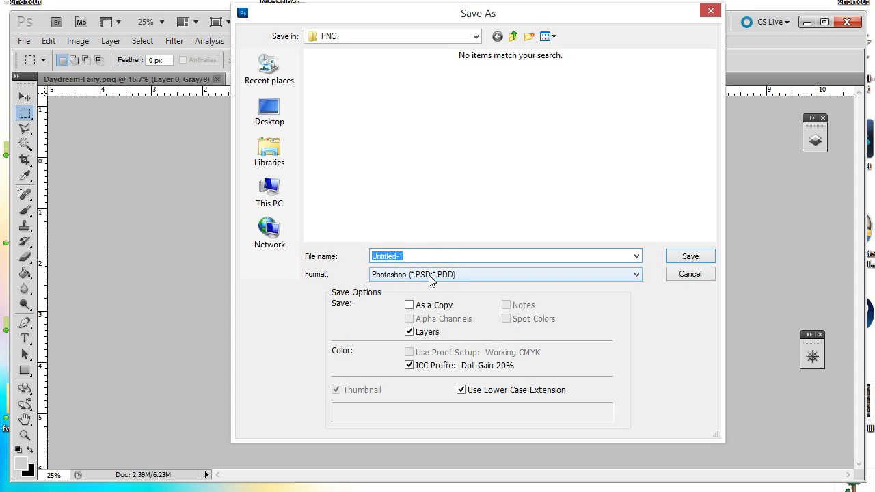
# Save the image as JPEG 'mushroom scene' in the backgrounds folder at maximum quality.
pyautogui.click(435, 335)
pyautogui.click(450, 337)
pyautogui.click(453, 336)
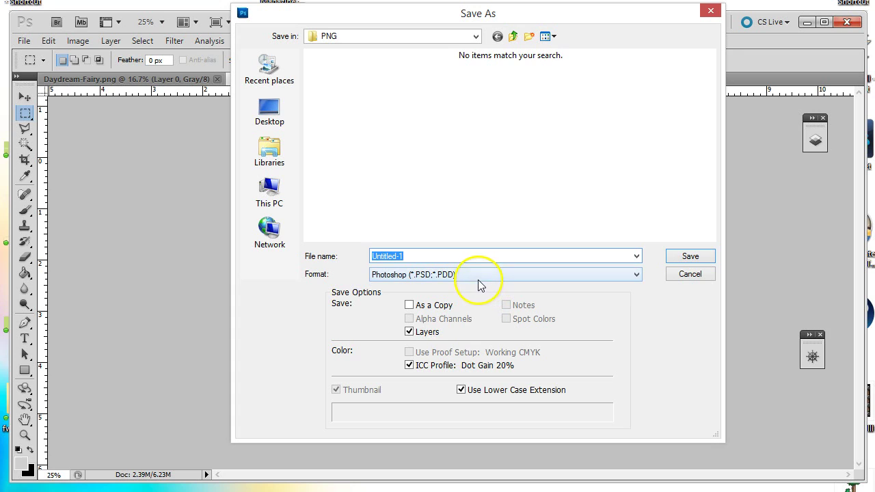
pyautogui.click(452, 277)
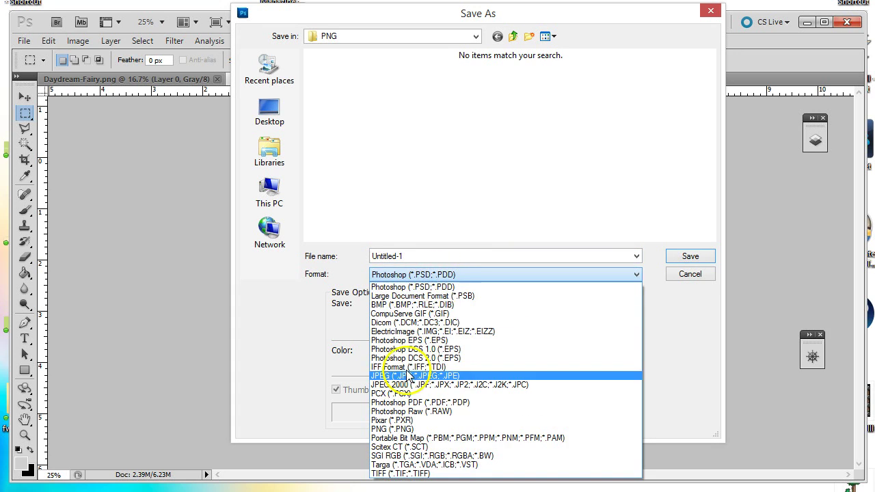
pyautogui.click(405, 375)
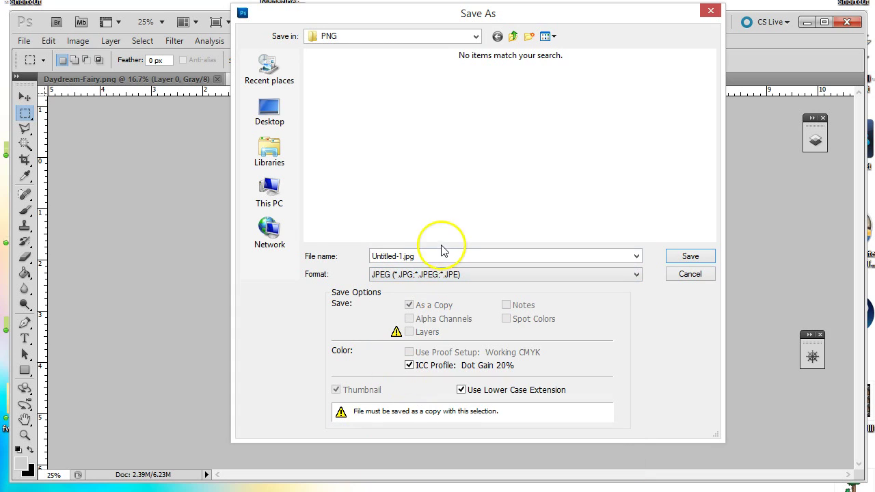
pyautogui.doubleClick(420, 256)
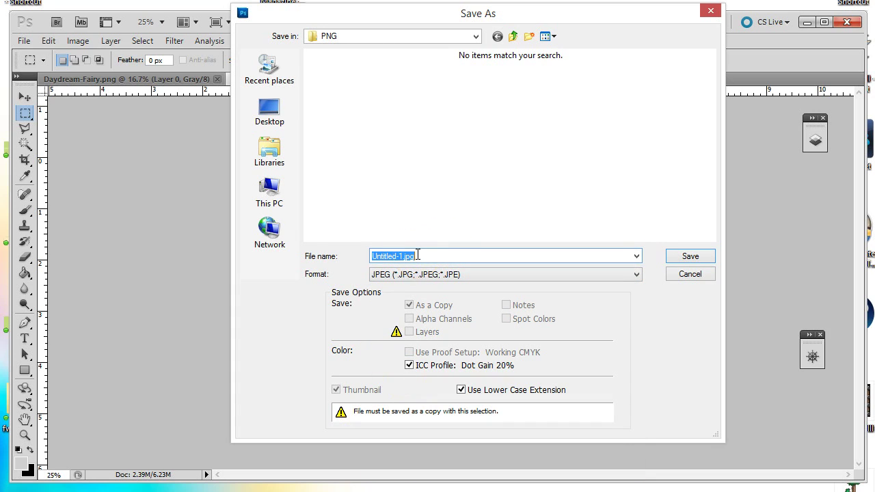
pyautogui.write('mushr')
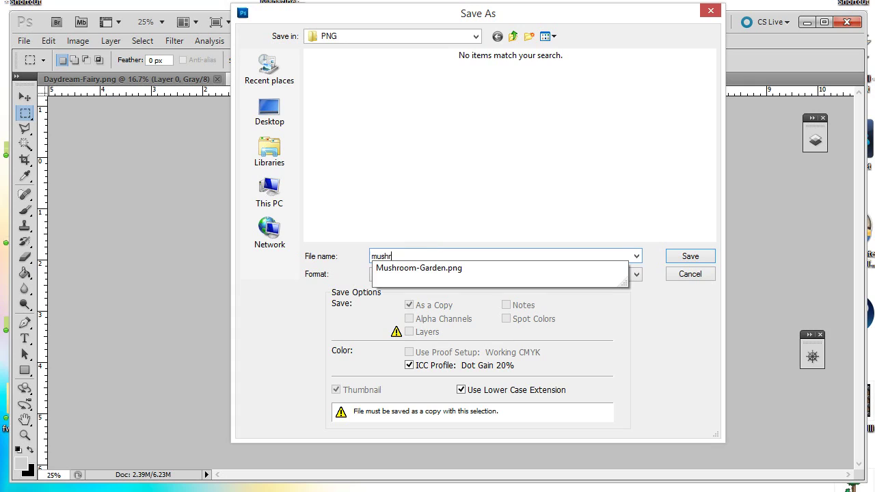
pyautogui.write('oom sce')
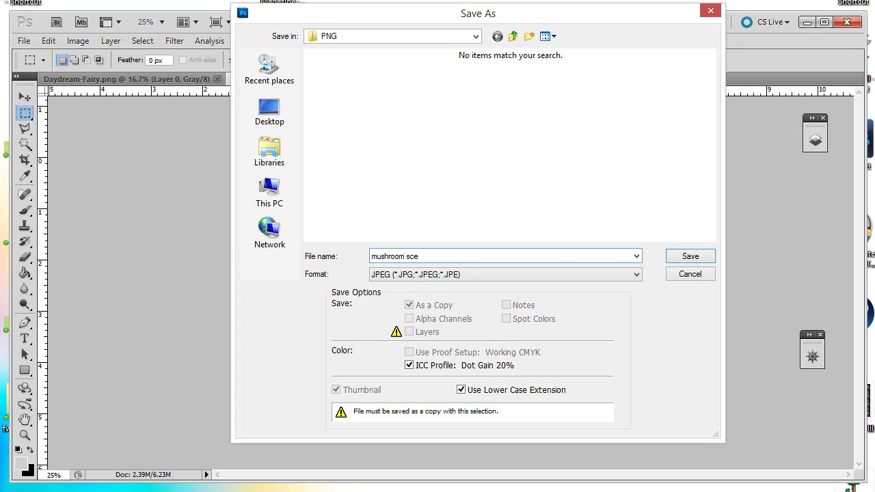
pyautogui.write('ne')
pyautogui.click(514, 37)
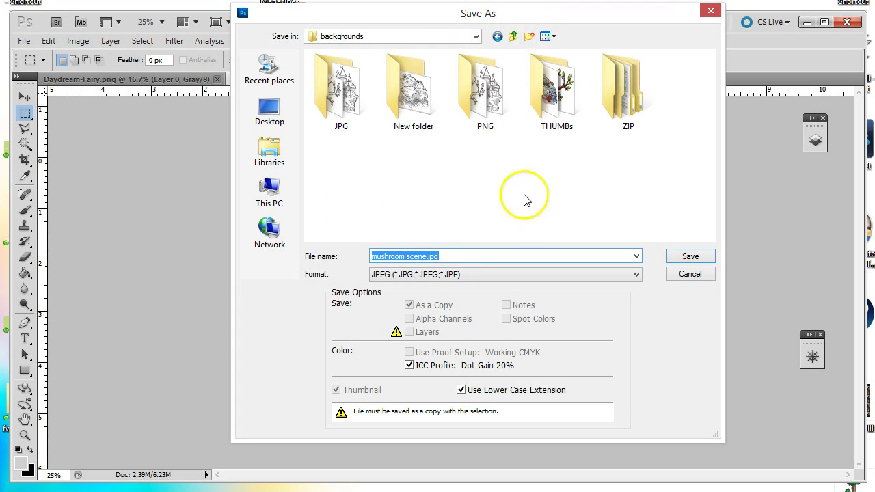
pyautogui.click(691, 257)
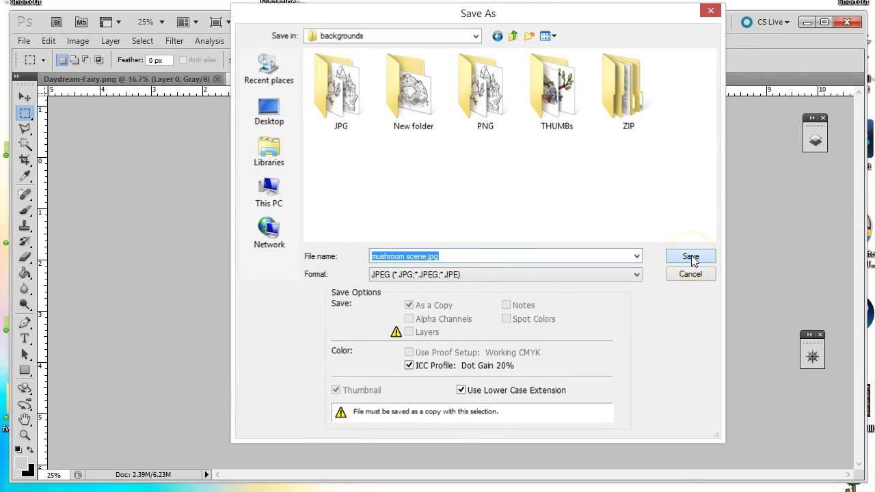
pyautogui.click(521, 95)
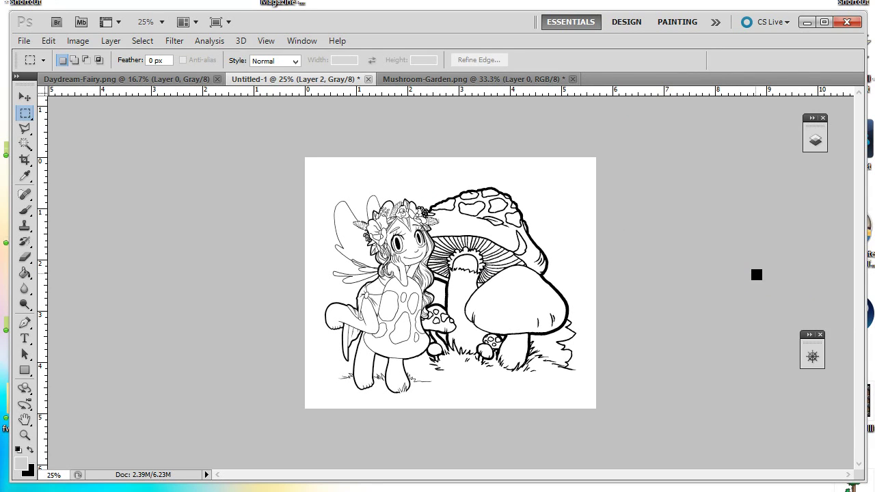
pyautogui.click(763, 267)
pyautogui.click(708, 300)
pyautogui.click(694, 299)
pyautogui.click(313, 449)
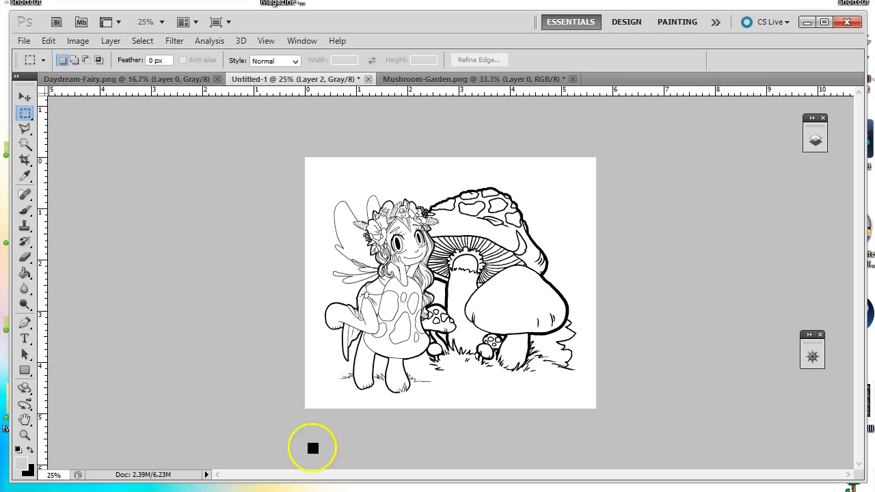